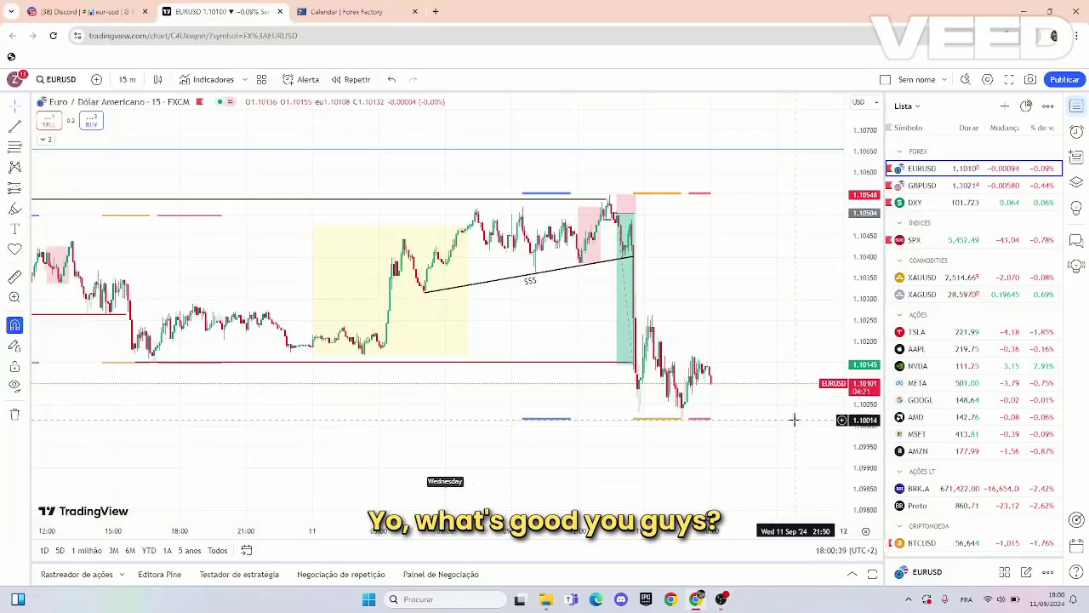
# Switch to Discord and view the enlarged EURUSD trade screenshot posted in the eur-usd channel before the price drop.
pyautogui.moveTo(783, 375); pyautogui.dragTo(780, 363)
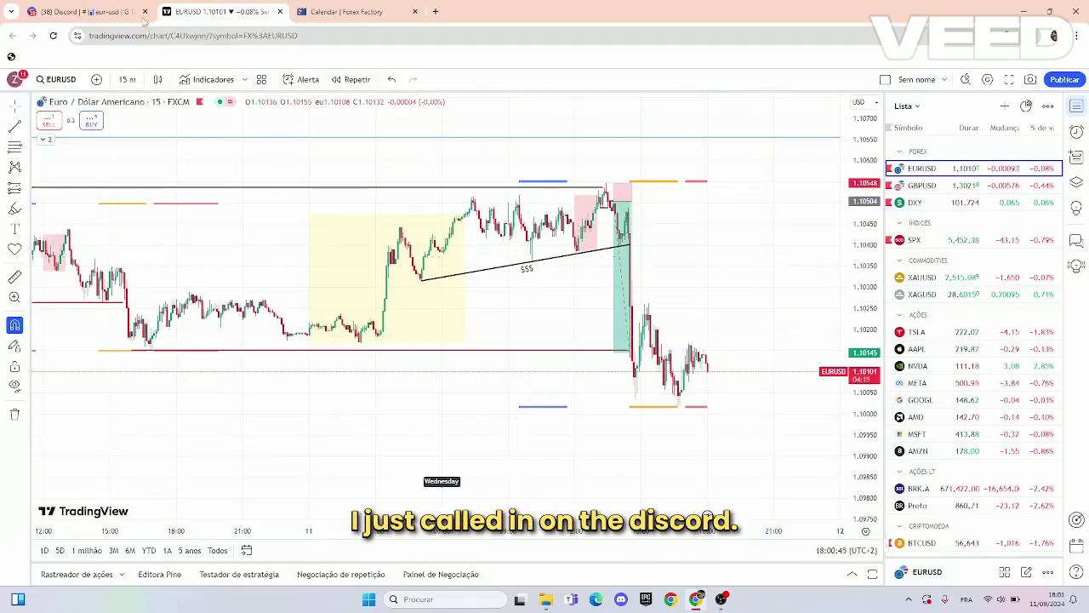
pyautogui.click(120, 12)
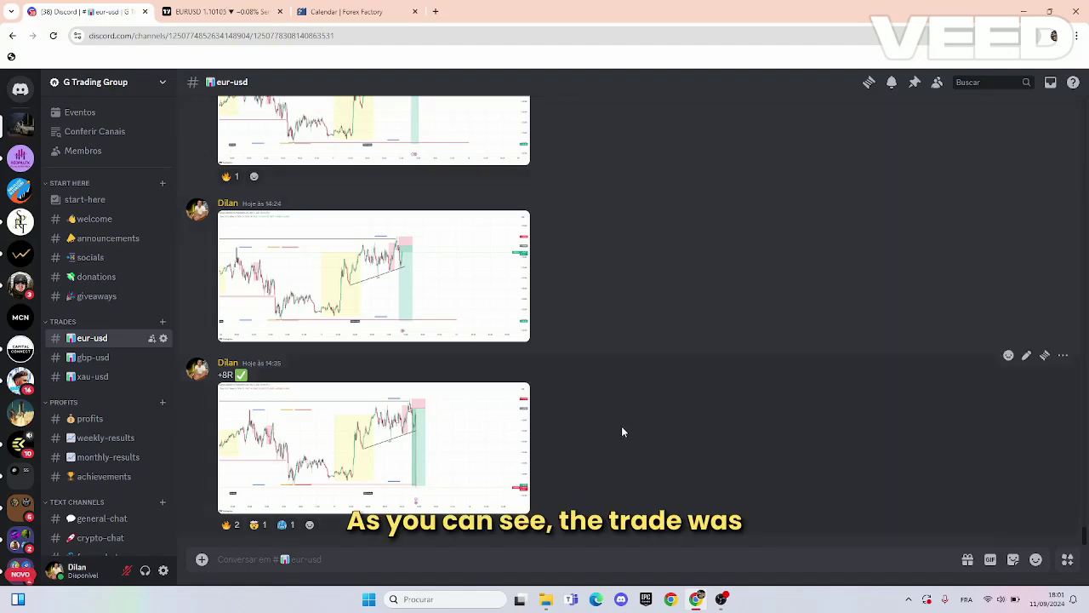
pyautogui.scroll(5, 619, 400)
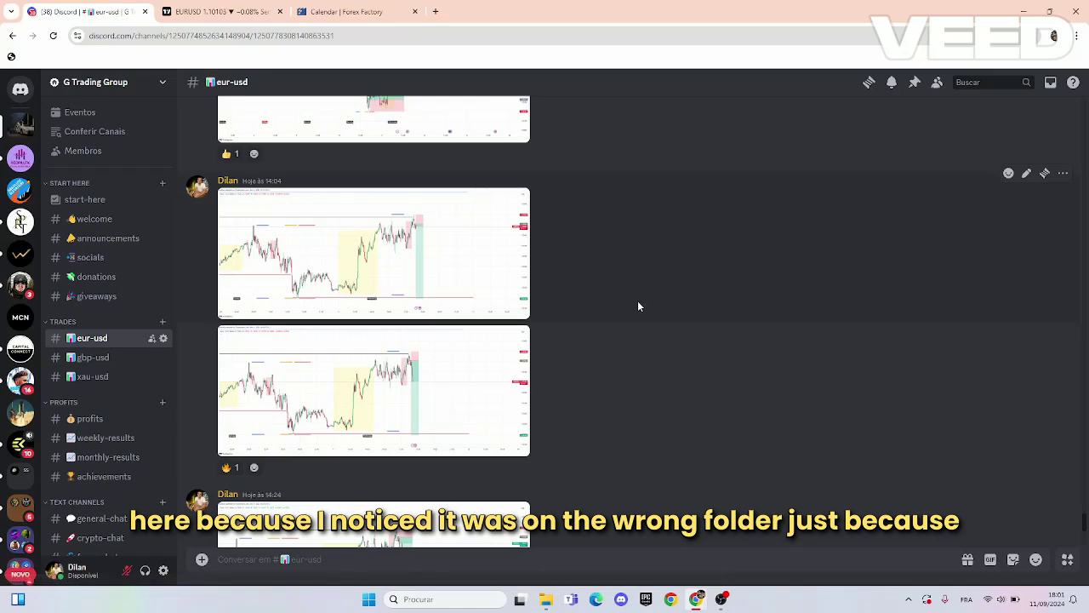
pyautogui.click(436, 247)
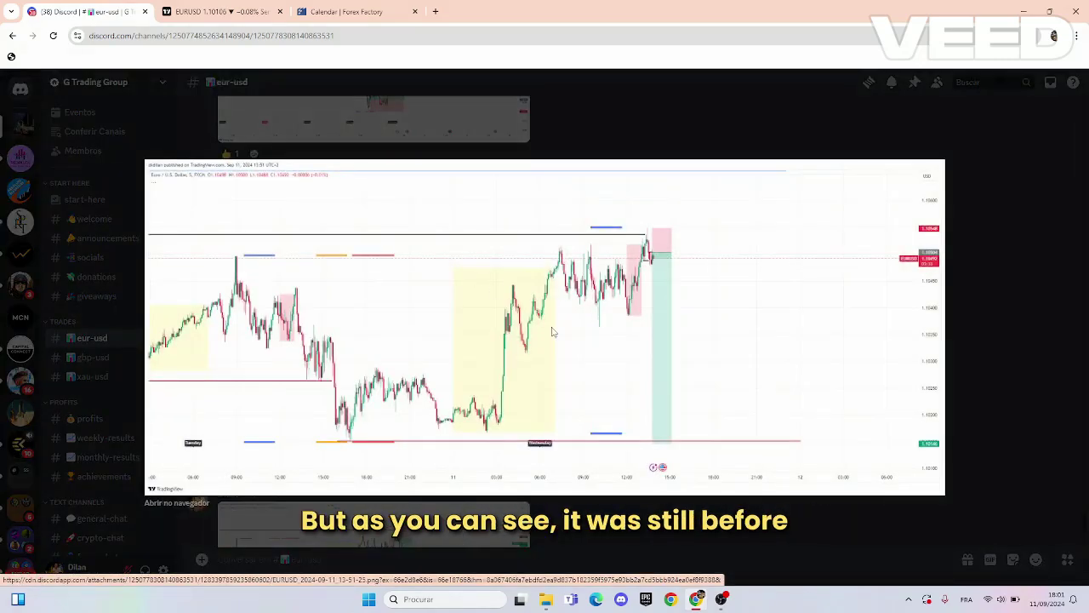
pyautogui.click(660, 497)
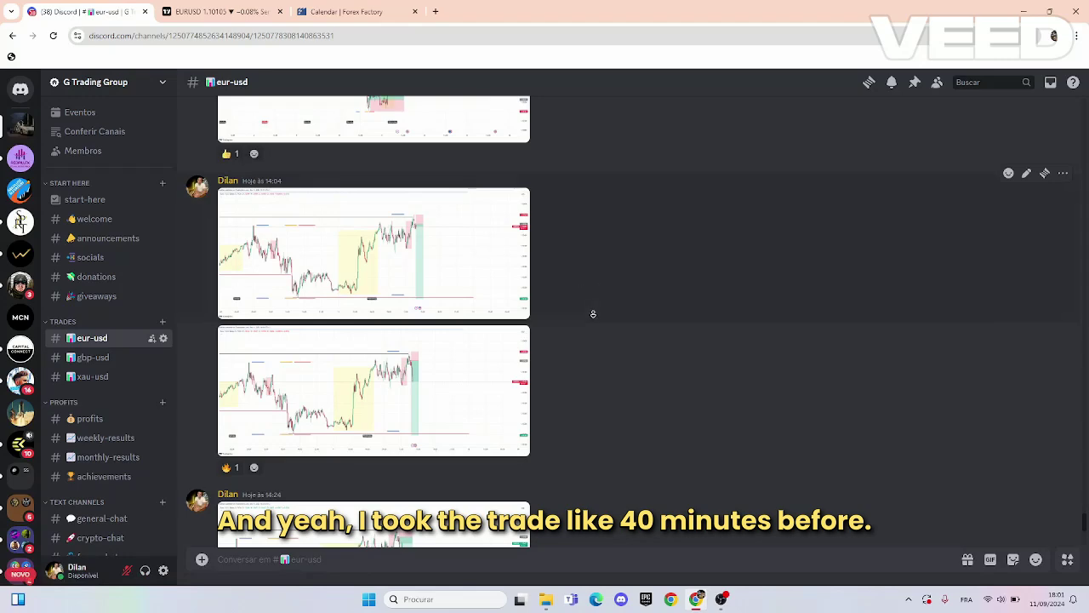
pyautogui.scroll(-4, 590, 312)
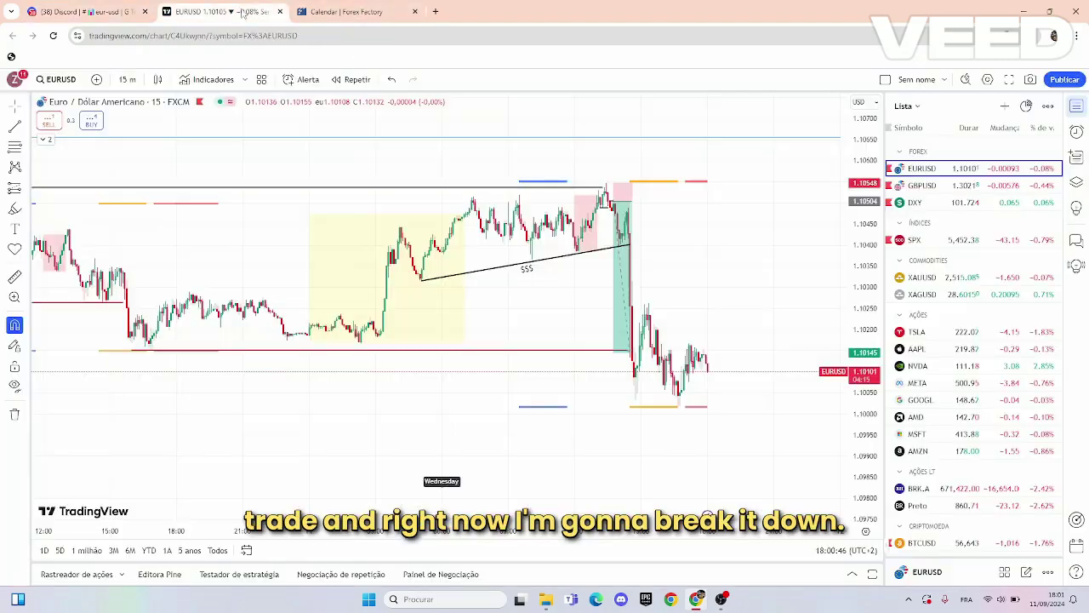
# Review the Sep 11 USD CPI releases on the Forex Factory calendar, close it and return to the TradingView chart.
pyautogui.hotkey('ctrl', 'Tab')
pyautogui.click(370, 14)
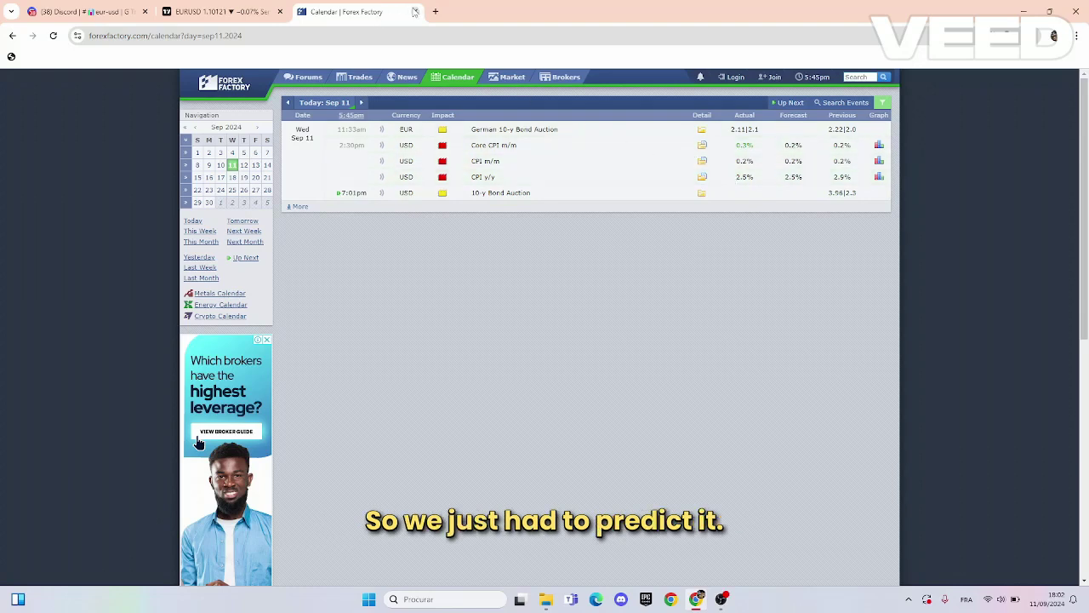
pyautogui.click(415, 12)
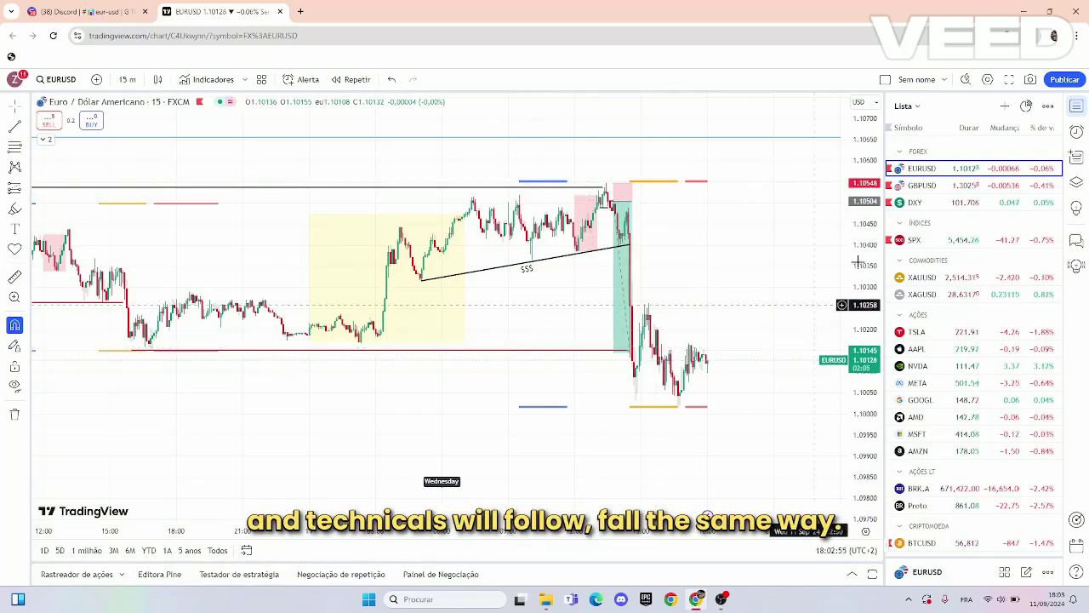
# Show the DXY chart on the 1-hour interval and examine its recent highs and resistance lines.
pyautogui.click(945, 203)
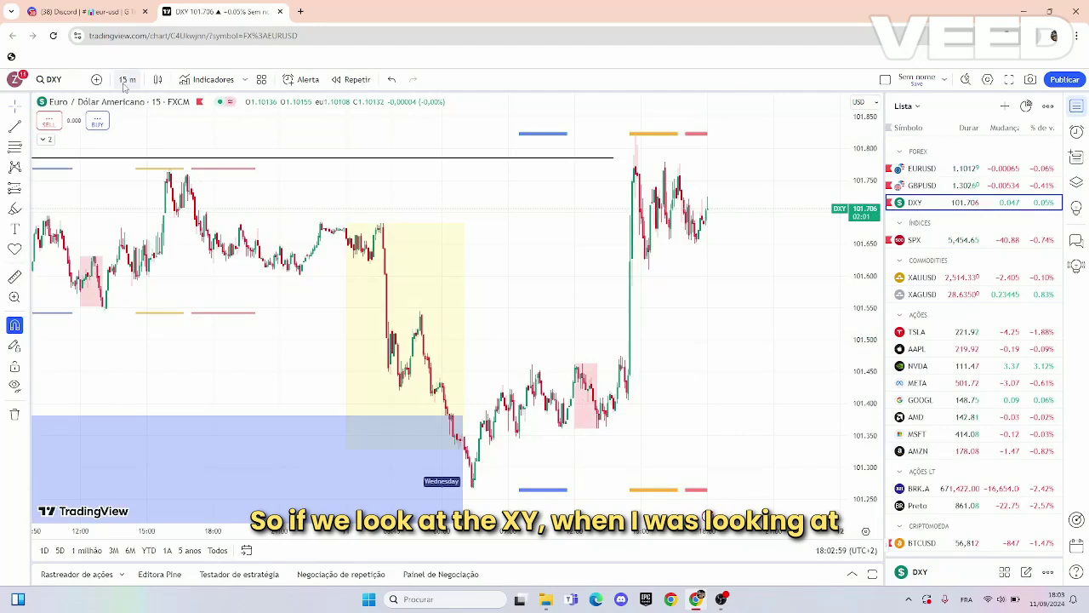
pyautogui.click(127, 79)
pyautogui.click(160, 314)
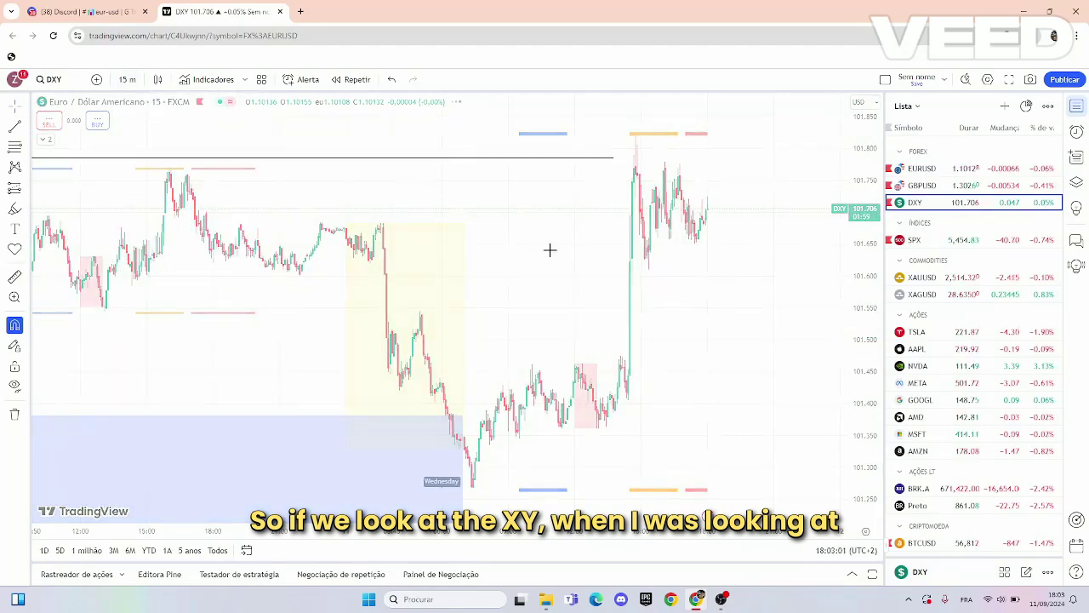
pyautogui.moveTo(870, 197); pyautogui.dragTo(862, 322)
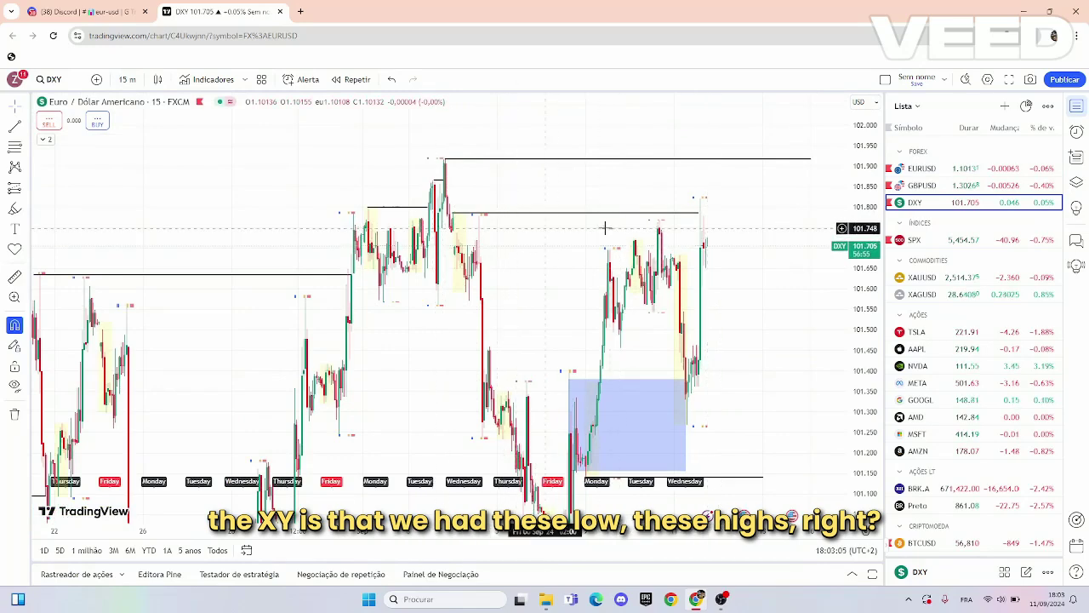
pyautogui.moveTo(473, 242); pyautogui.dragTo(412, 195)
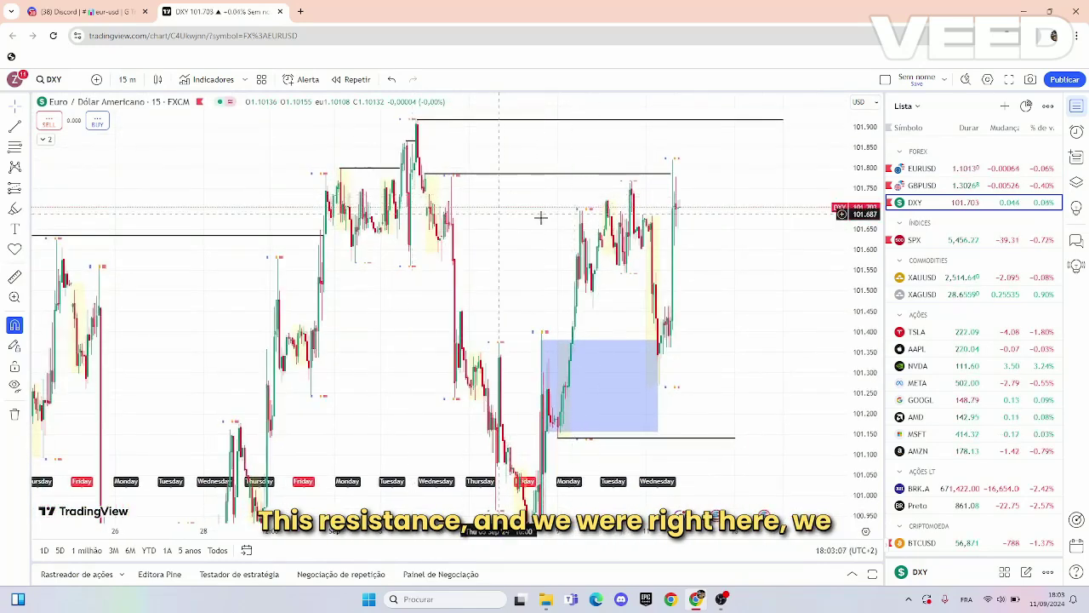
pyautogui.moveTo(566, 213); pyautogui.dragTo(516, 180)
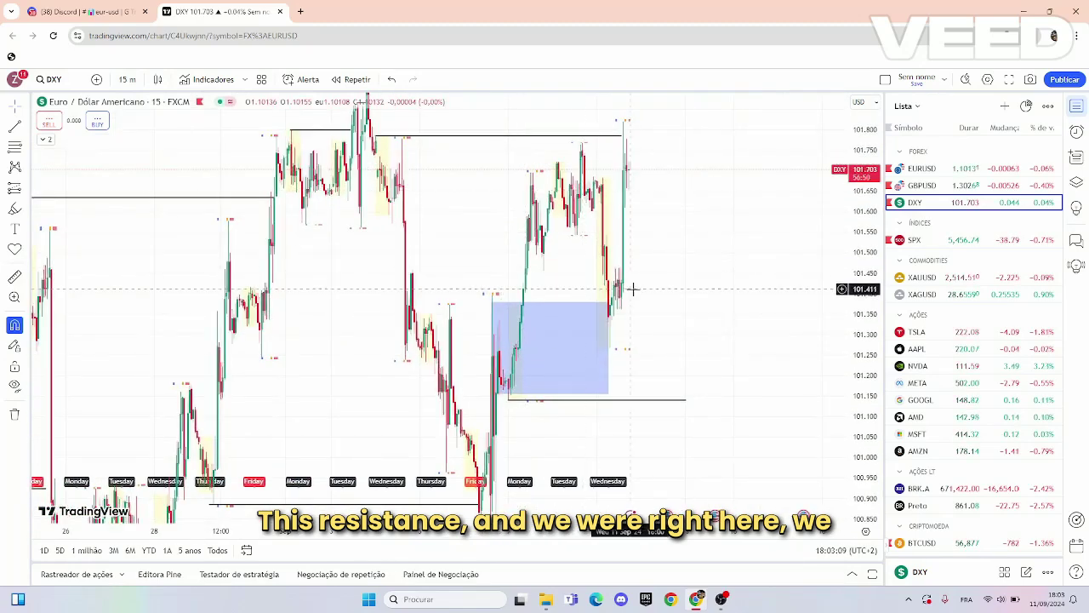
pyautogui.moveTo(638, 295); pyautogui.dragTo(623, 278)
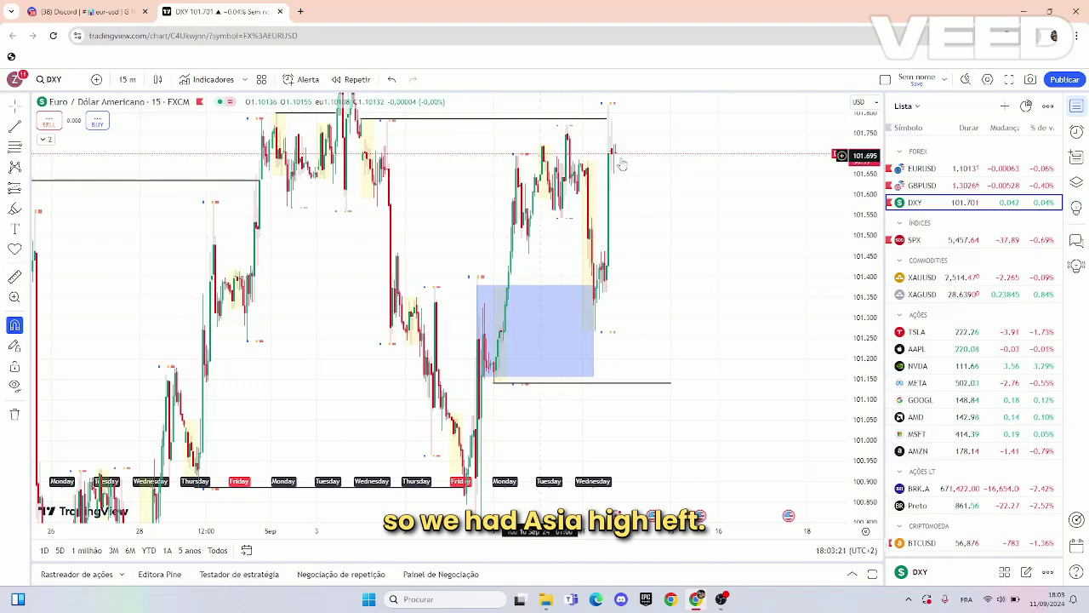
pyautogui.moveTo(647, 245); pyautogui.dragTo(640, 396)
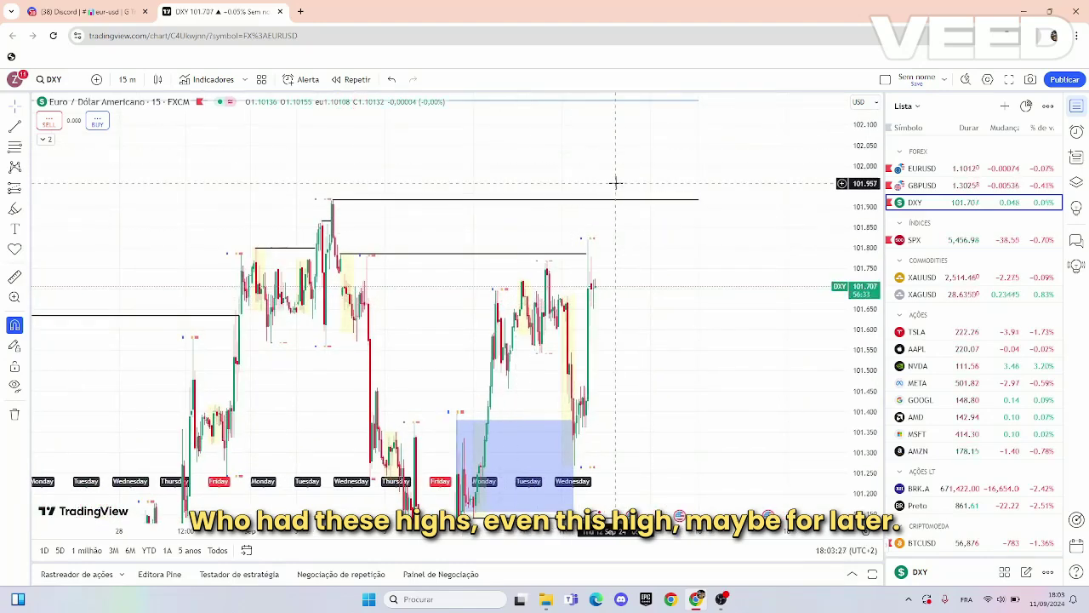
pyautogui.moveTo(625, 293); pyautogui.dragTo(604, 222)
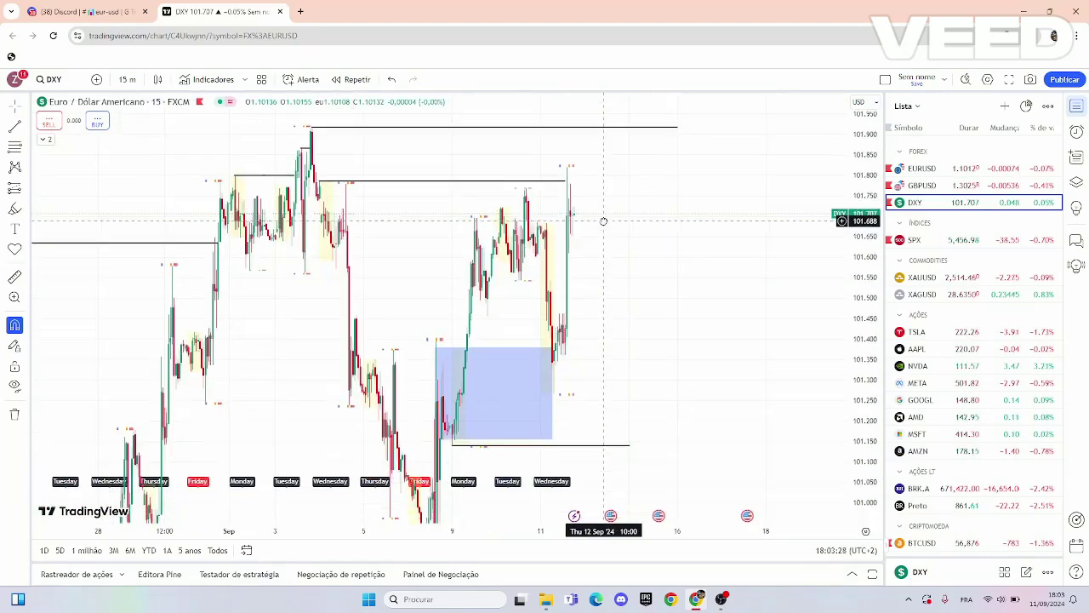
# Show the EURUSD chart on the 1-hour interval and examine the levels above Wednesday's high.
pyautogui.click(955, 171)
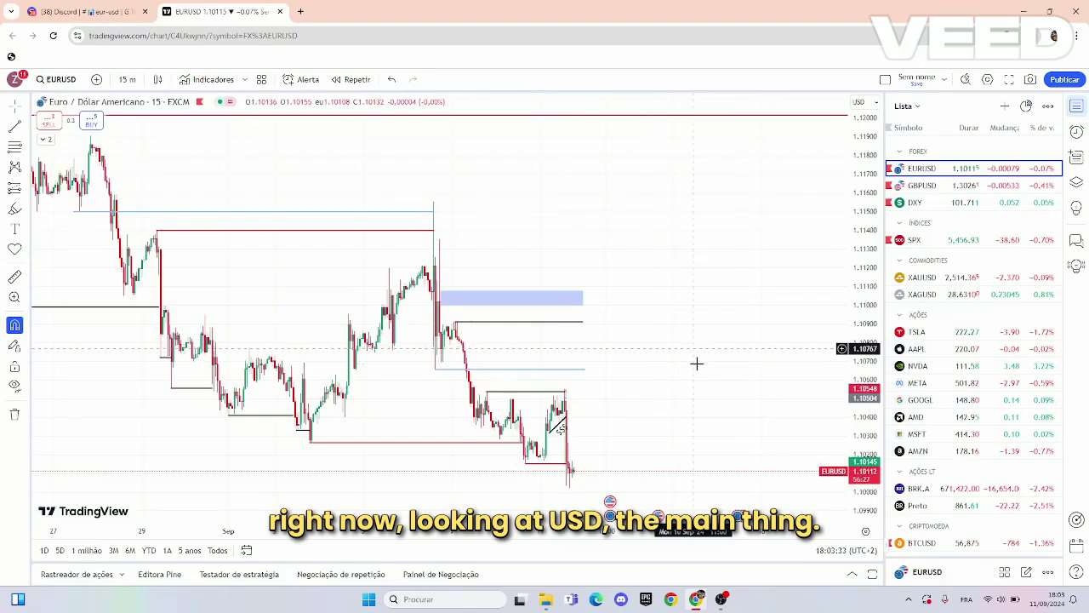
pyautogui.moveTo(695, 362); pyautogui.dragTo(654, 233)
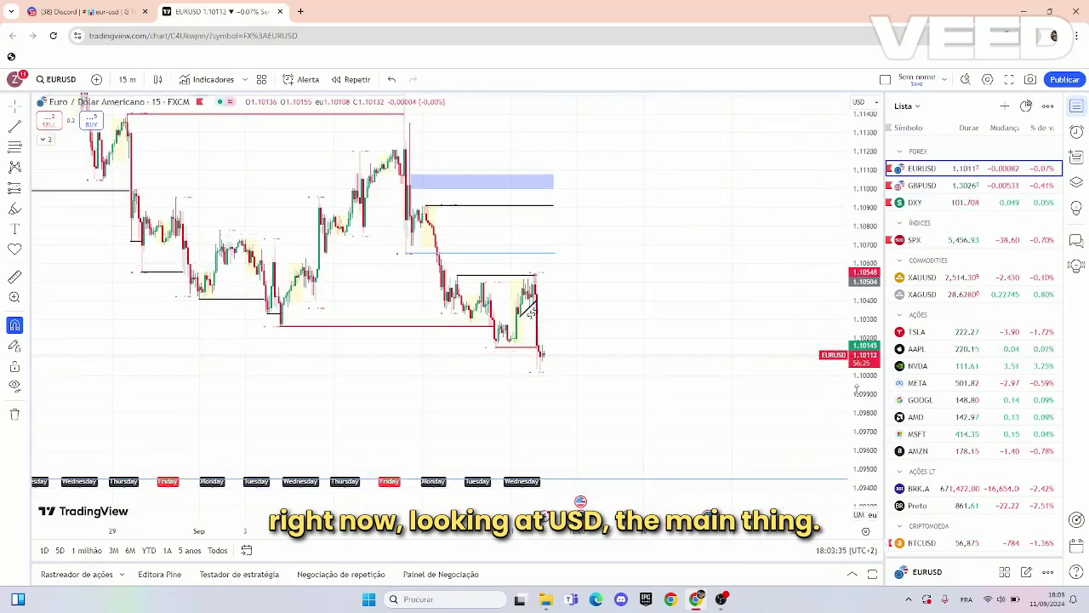
pyautogui.moveTo(861, 377); pyautogui.dragTo(861, 302)
pyautogui.moveTo(673, 240); pyautogui.dragTo(673, 238)
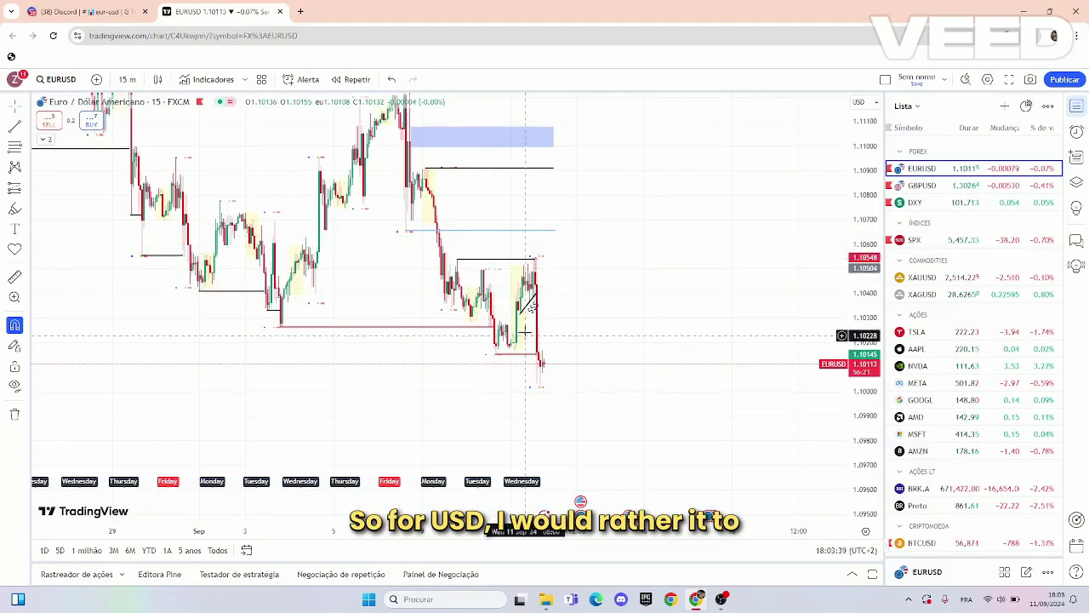
pyautogui.click(528, 231)
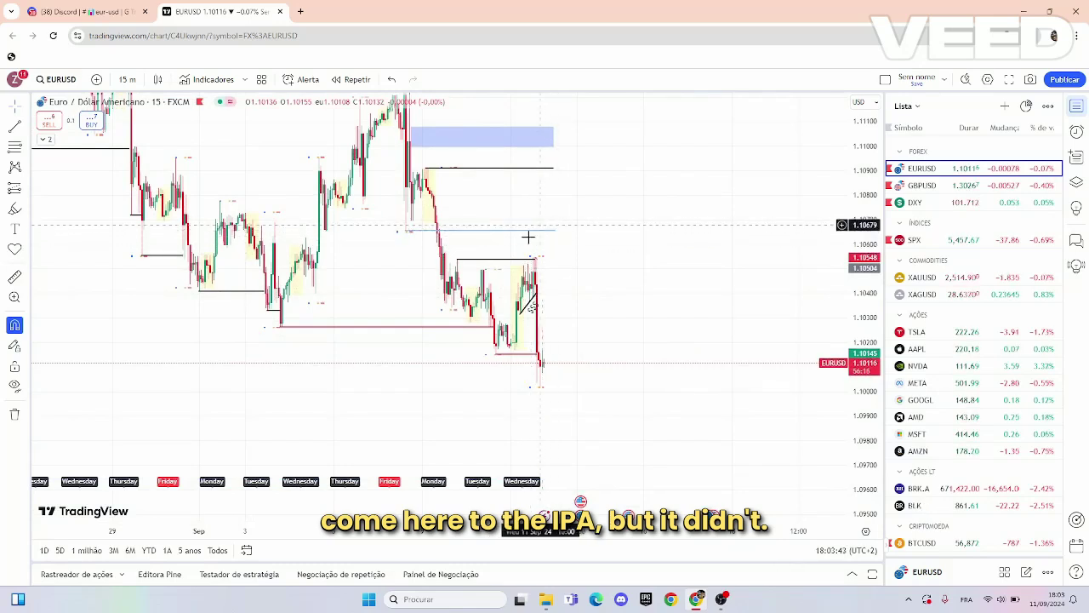
pyautogui.click(369, 238)
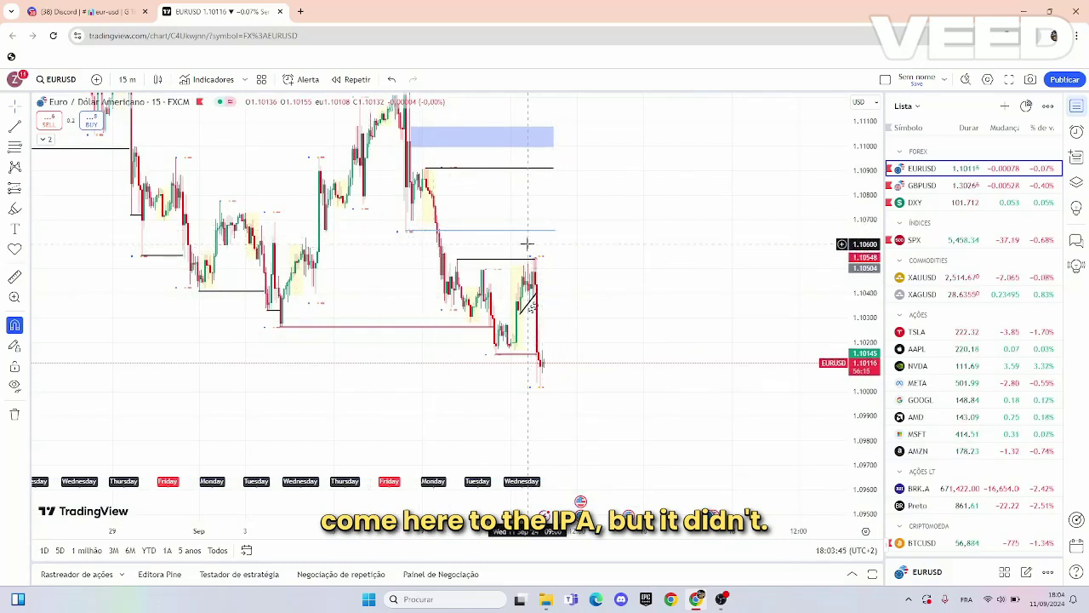
# Set the EURUSD chart to the 15-minute interval and stretch the price scale around this week's candles.
pyautogui.click(127, 79)
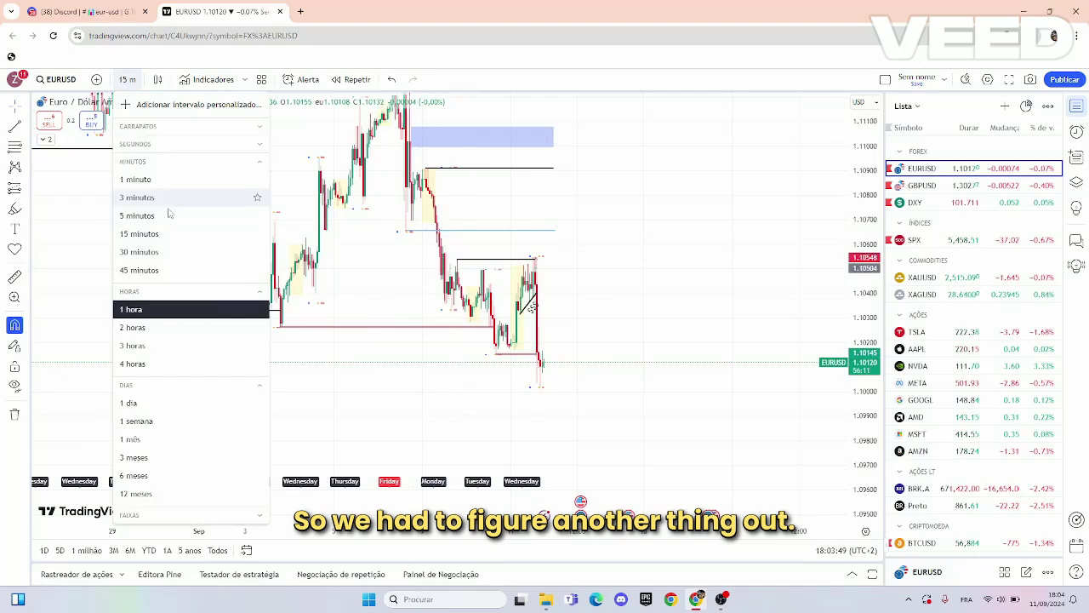
pyautogui.click(161, 233)
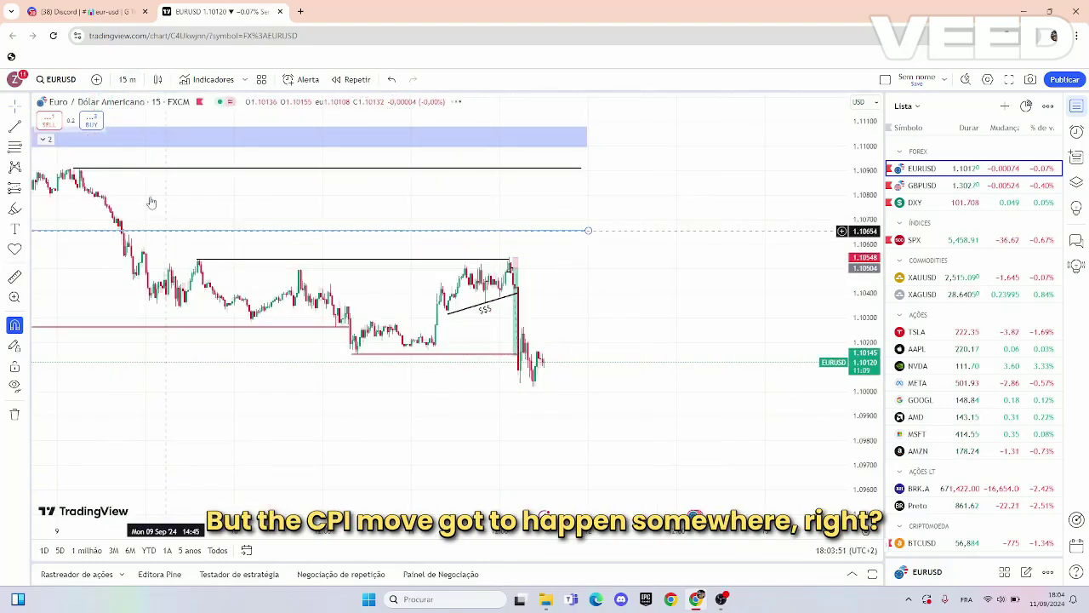
pyautogui.moveTo(867, 438); pyautogui.dragTo(842, 297)
pyautogui.moveTo(657, 230); pyautogui.dragTo(657, 217)
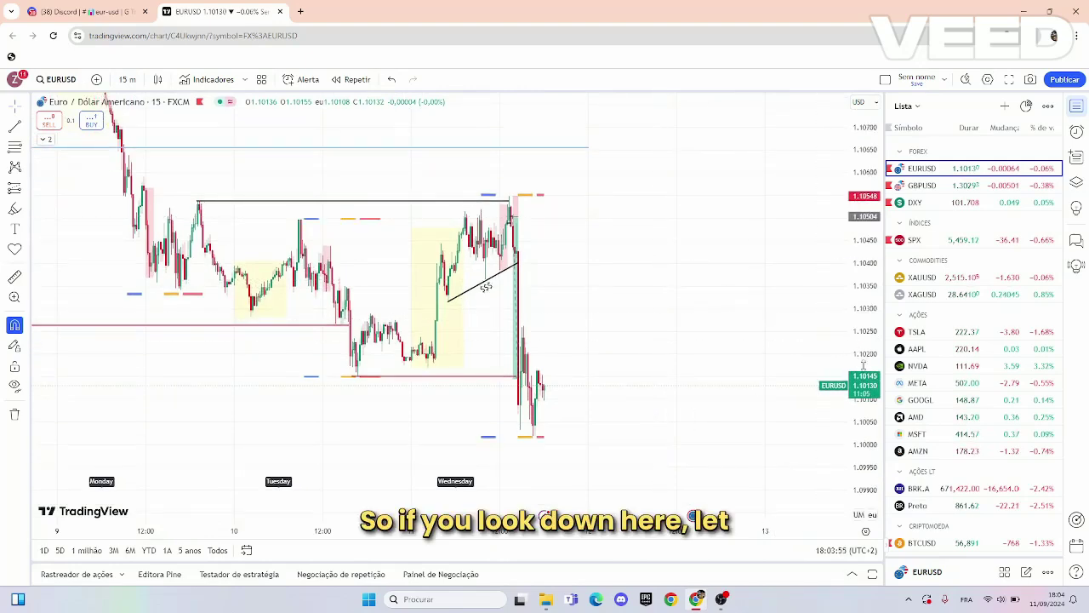
# Make the first session indicator visible on the chart and hide the second one.
pyautogui.moveTo(866, 375); pyautogui.dragTo(800, 304)
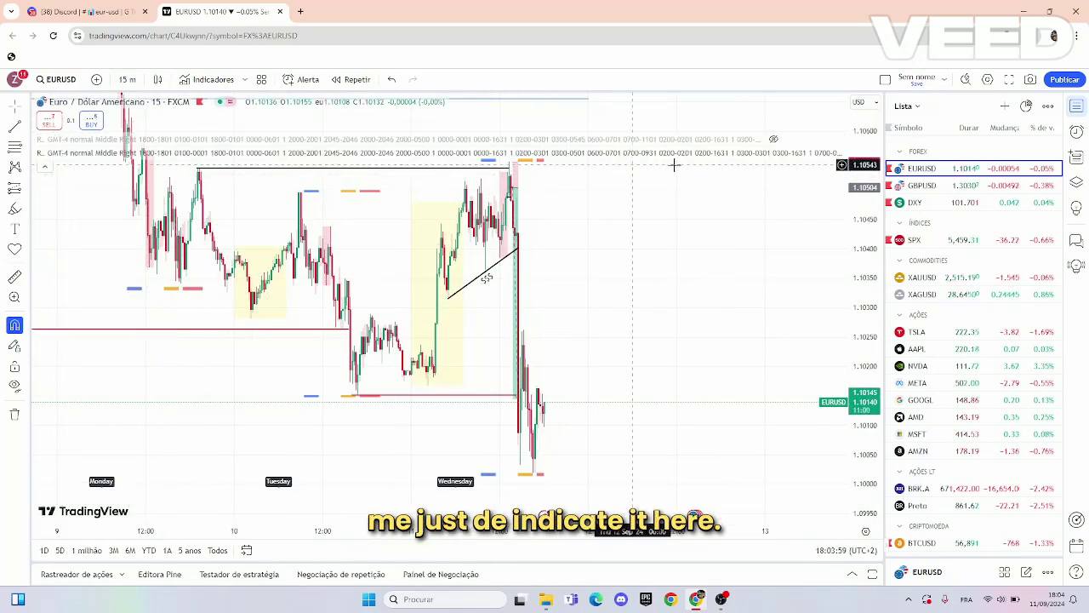
pyautogui.click(774, 153)
pyautogui.click(775, 153)
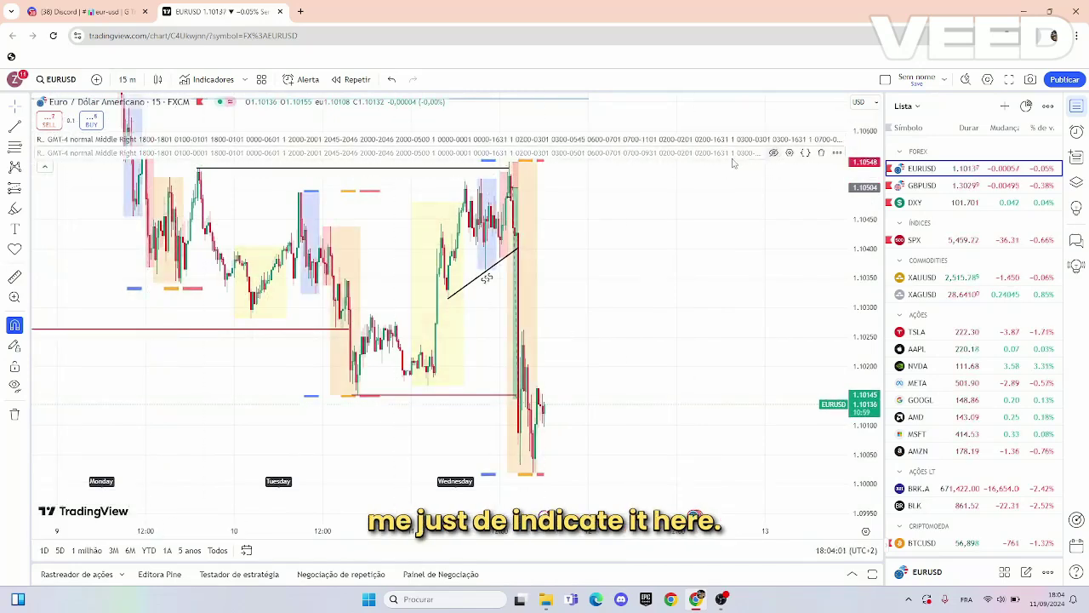
# Change EURUSD to the 4-hour interval to examine the price structure of the past weeks.
pyautogui.moveTo(666, 200); pyautogui.dragTo(663, 224)
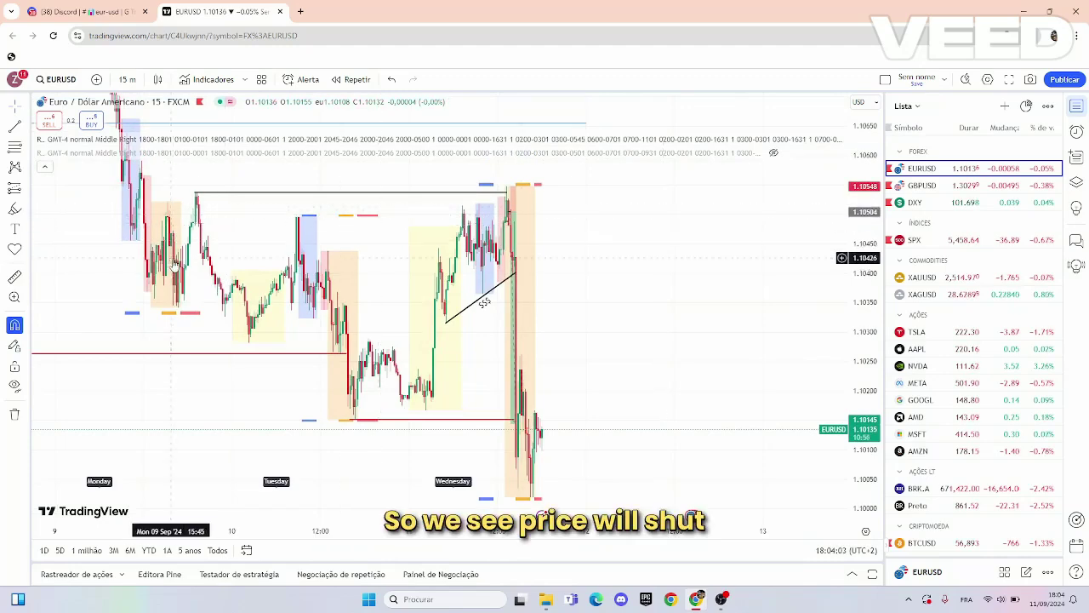
pyautogui.click(127, 79)
pyautogui.click(145, 347)
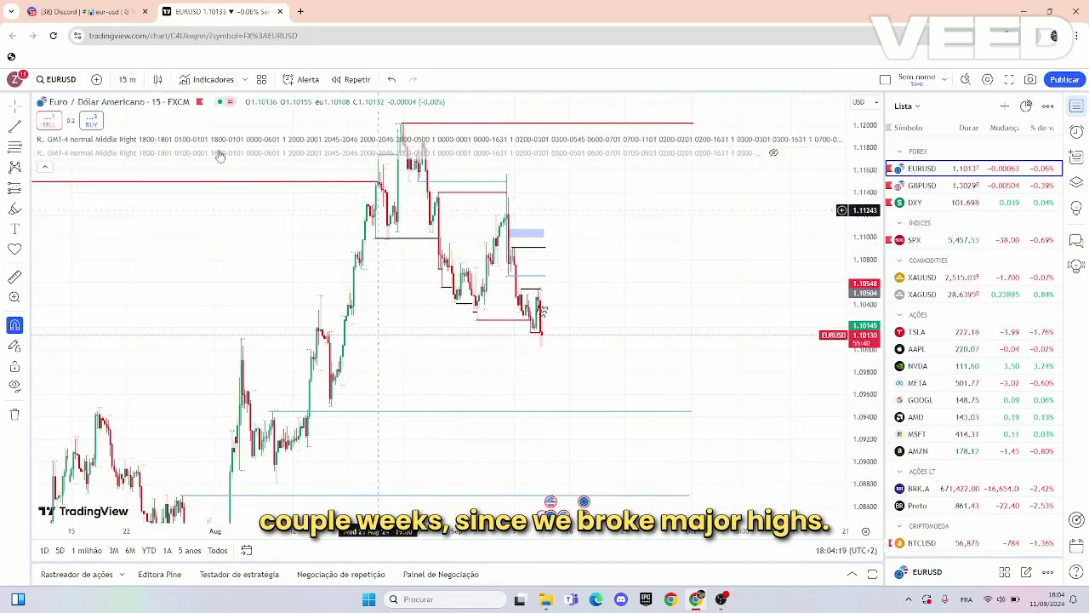
# Return EURUSD to the 15-minute interval and enlarge the Monday to Wednesday price action.
pyautogui.click(126, 80)
pyautogui.click(161, 231)
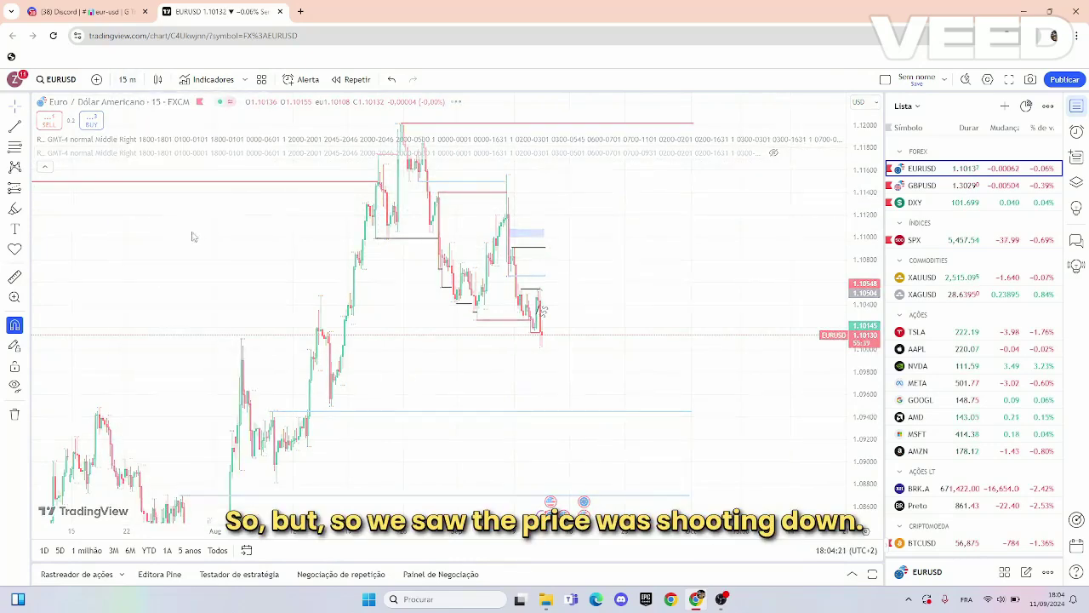
pyautogui.click(124, 77)
pyautogui.click(158, 234)
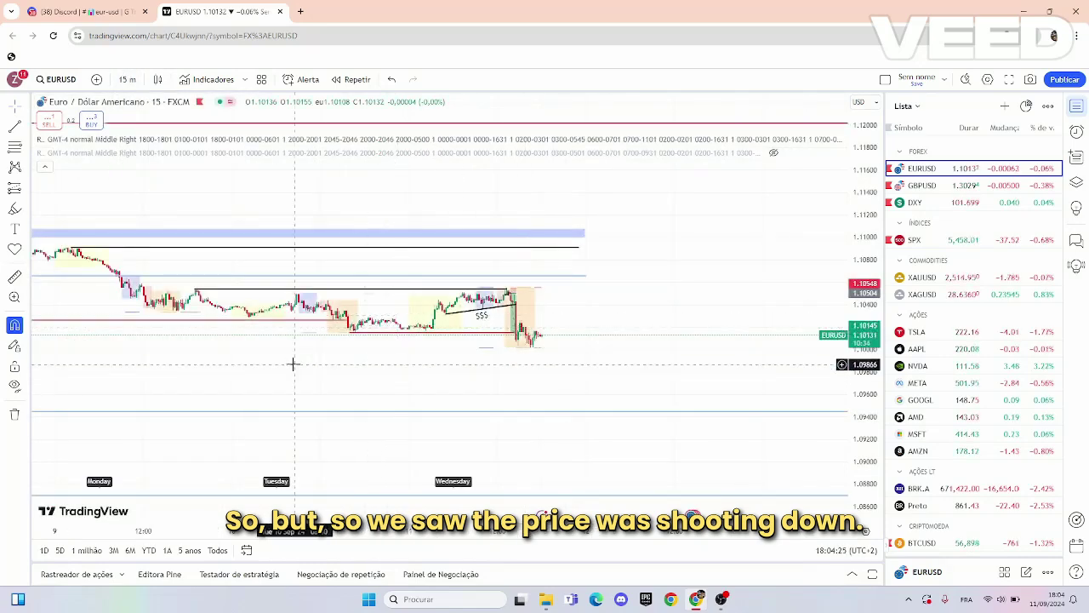
pyautogui.moveTo(455, 381); pyautogui.dragTo(467, 382)
pyautogui.moveTo(857, 366); pyautogui.dragTo(849, 283)
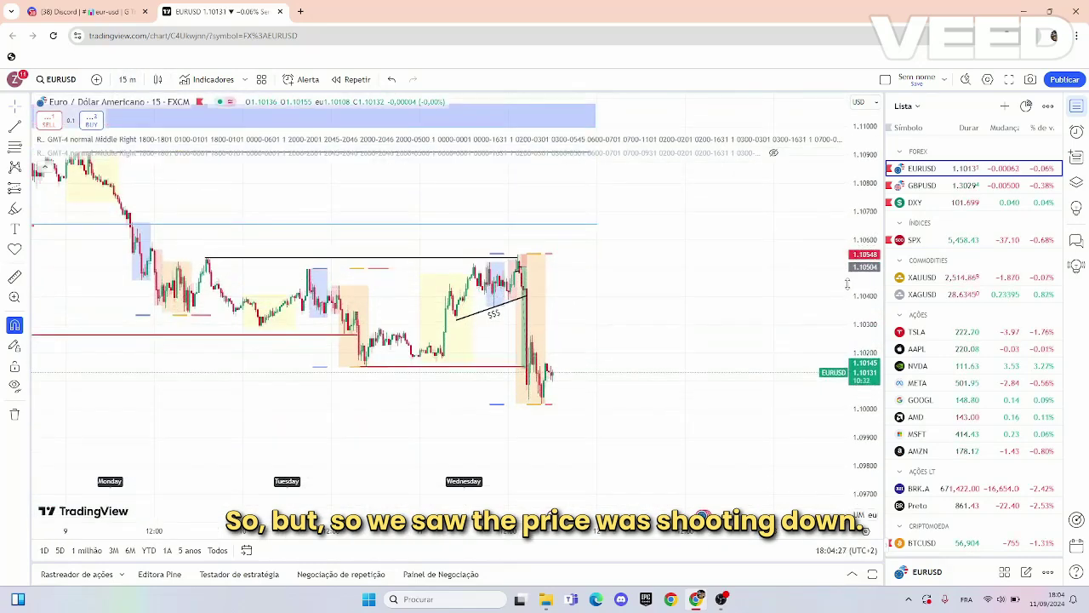
pyautogui.moveTo(877, 429); pyautogui.dragTo(863, 344)
pyautogui.moveTo(690, 346); pyautogui.dragTo(699, 348)
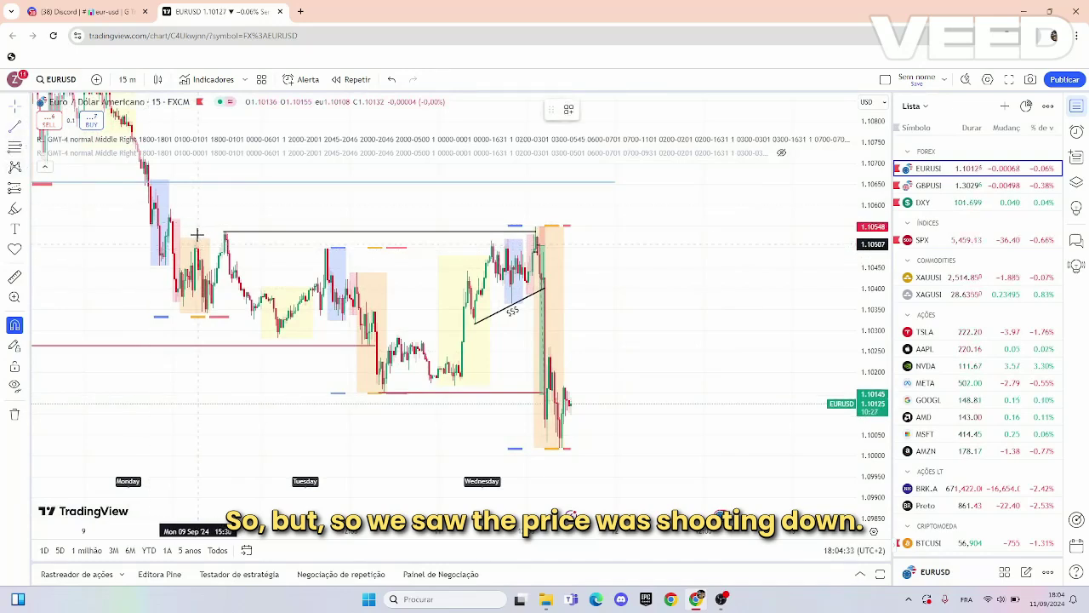
# Draw a short horizontal line from Monday's orange-session high and highlight the higher high right after it.
pyautogui.moveTo(197, 237); pyautogui.dragTo(220, 237)
pyautogui.click(247, 286)
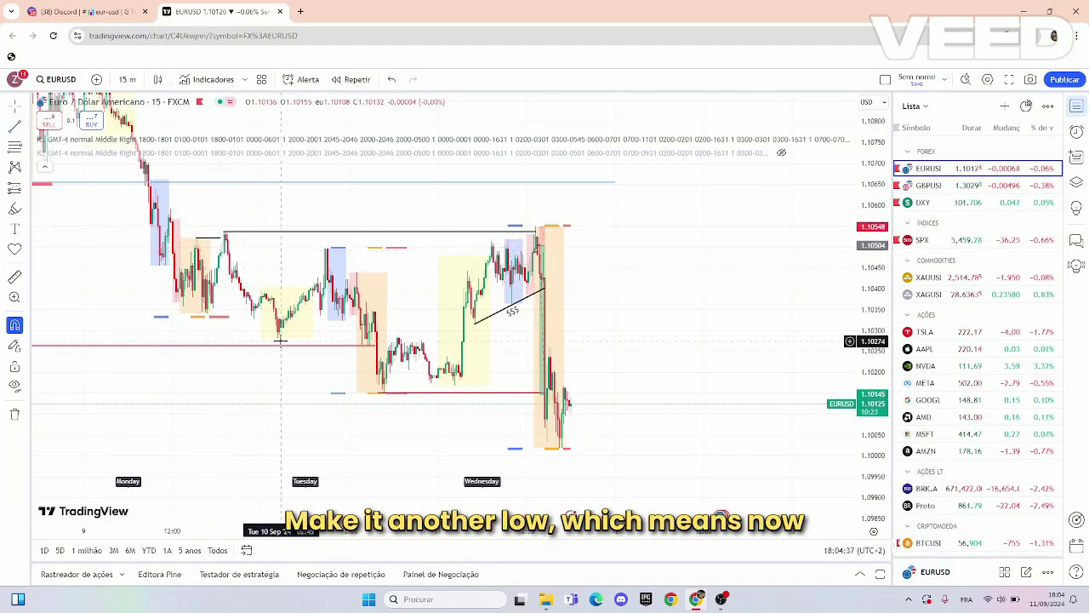
pyautogui.click(15, 225)
pyautogui.click(217, 231)
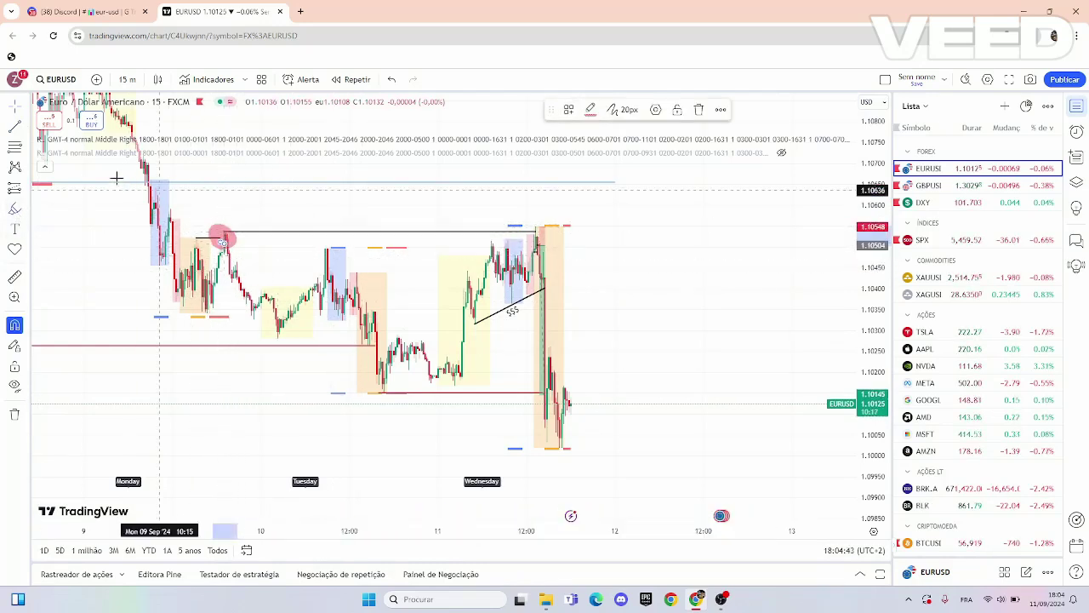
# Draw a rectangle zone from Monday's highlighted high down to 1.10481 and extend it across to Wednesday's blue session.
pyautogui.click(27, 210)
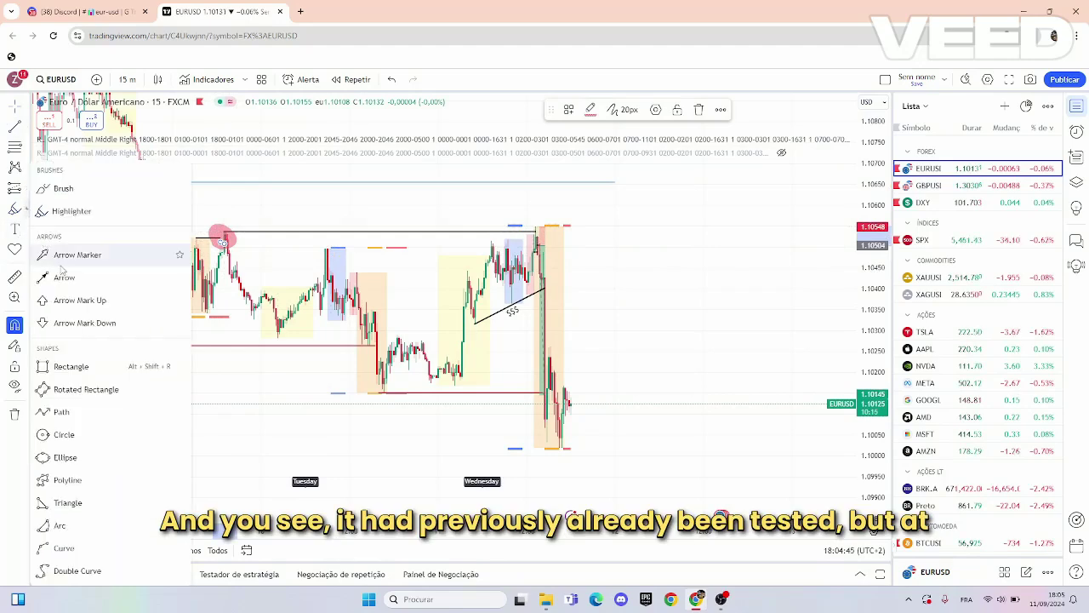
pyautogui.click(71, 366)
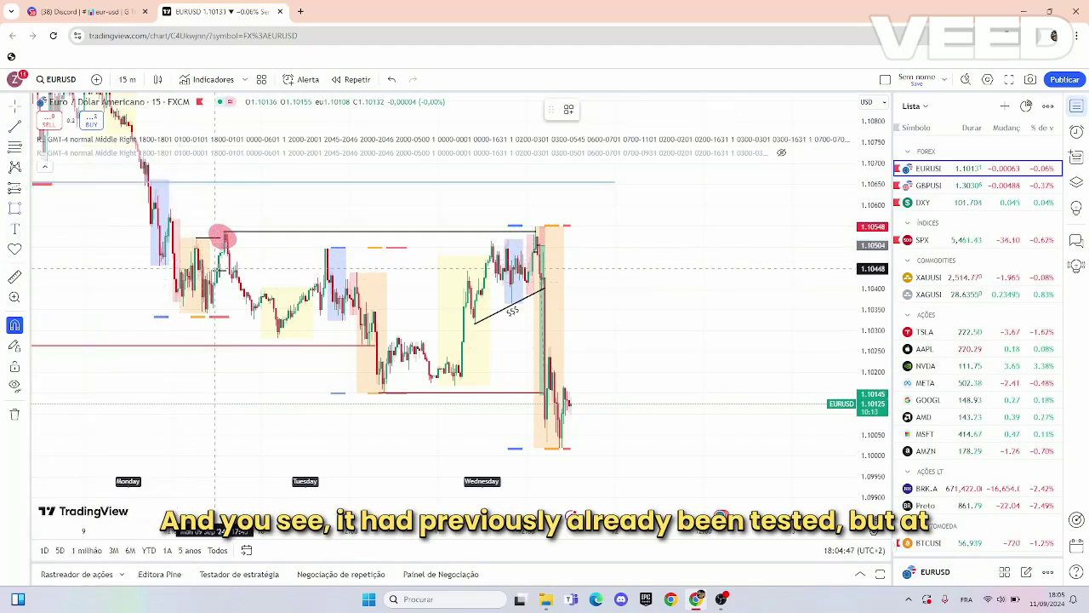
pyautogui.moveTo(224, 233); pyautogui.dragTo(330, 252)
pyautogui.click(388, 260)
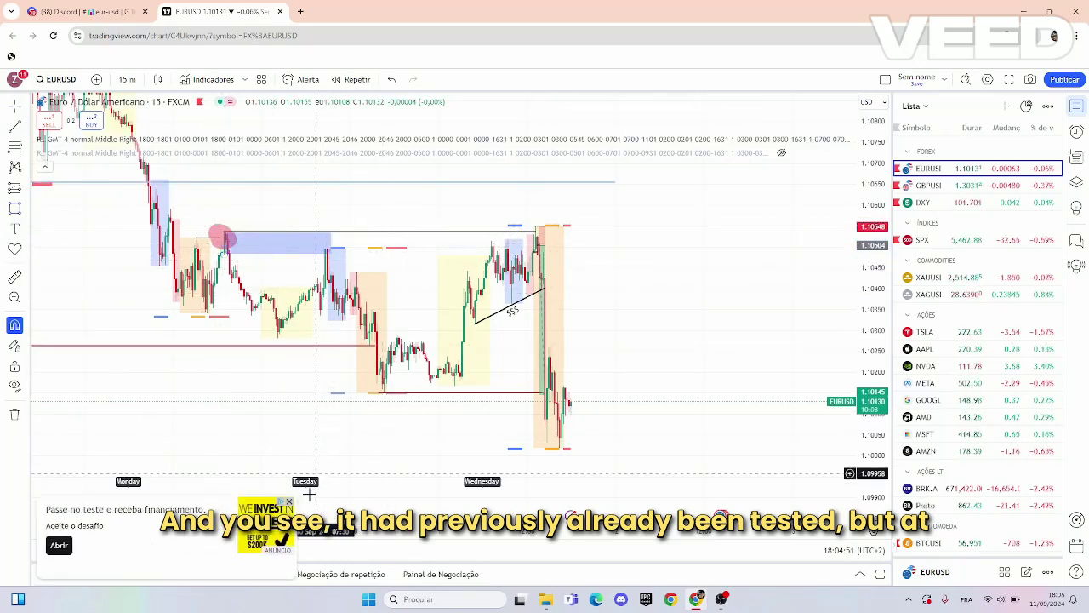
pyautogui.click(289, 501)
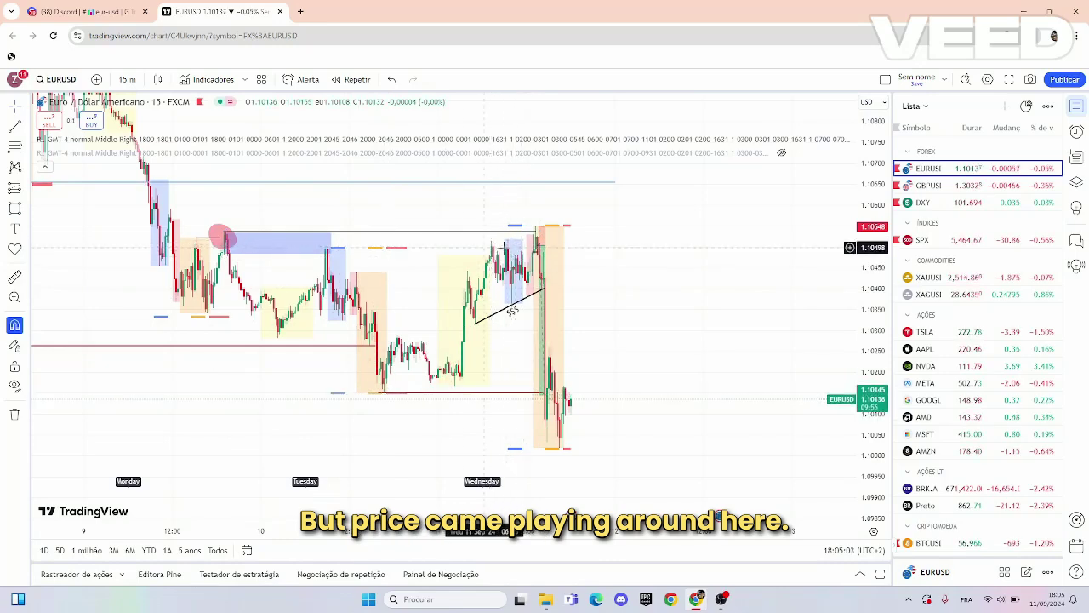
pyautogui.moveTo(333, 243)
pyautogui.mouseDown()
pyautogui.moveTo(534, 246)
pyautogui.moveTo(518, 245)
pyautogui.mouseUp()
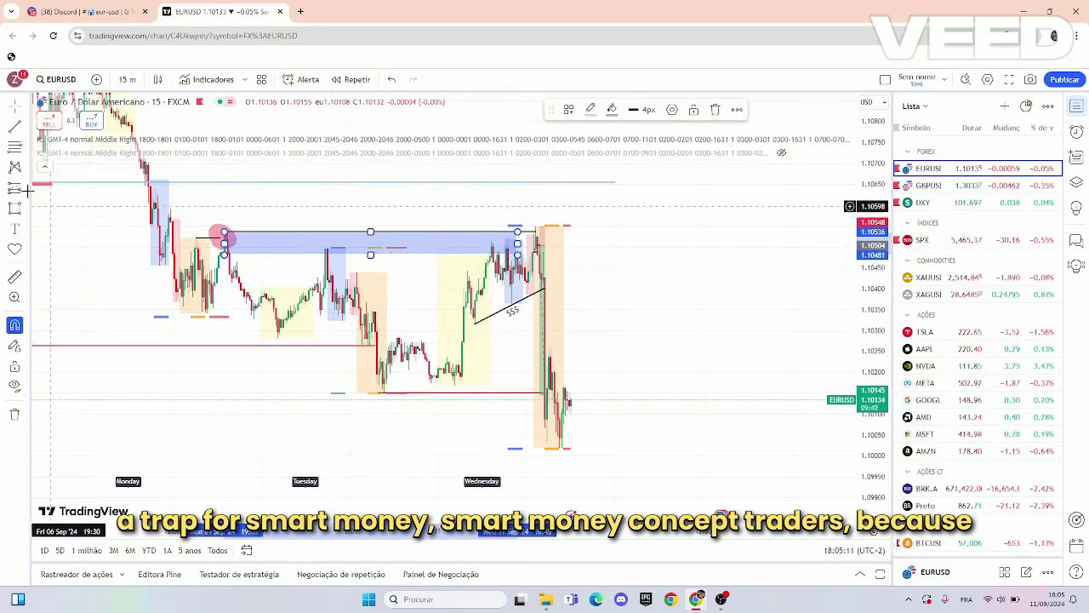
pyautogui.click(23, 109)
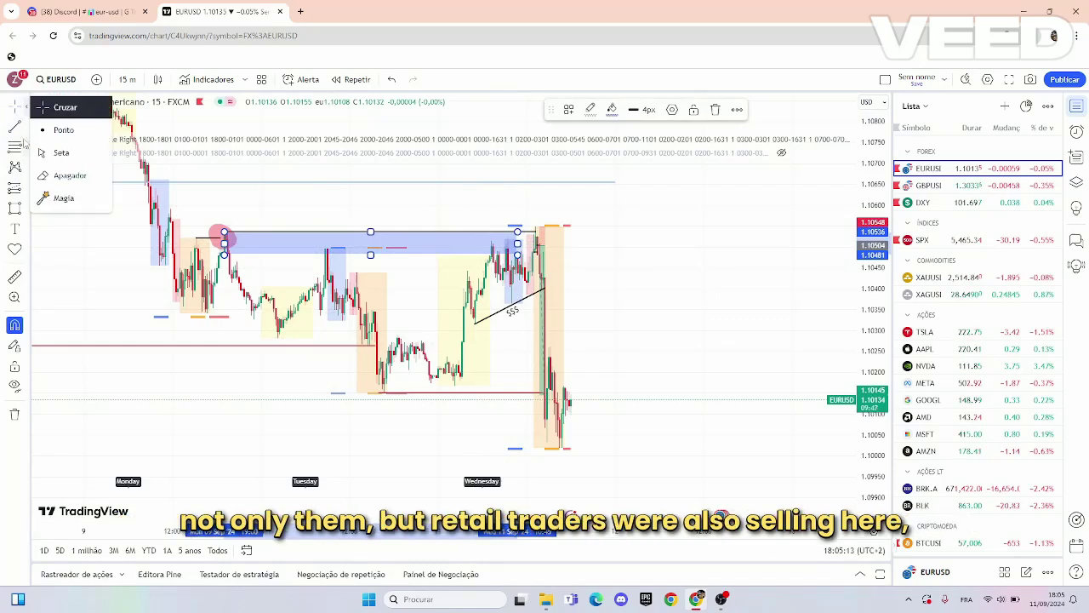
pyautogui.click(66, 107)
pyautogui.click(311, 269)
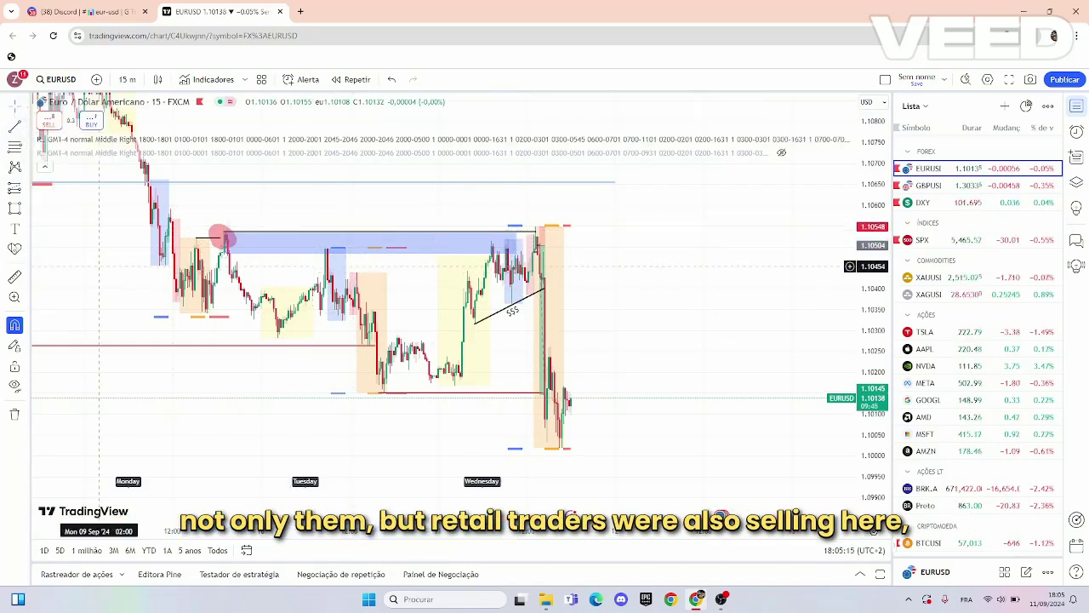
# Place a short position at the zone's lower edge on Wednesday, and remove both the position and the rectangle zone.
pyautogui.click(28, 189)
pyautogui.click(81, 224)
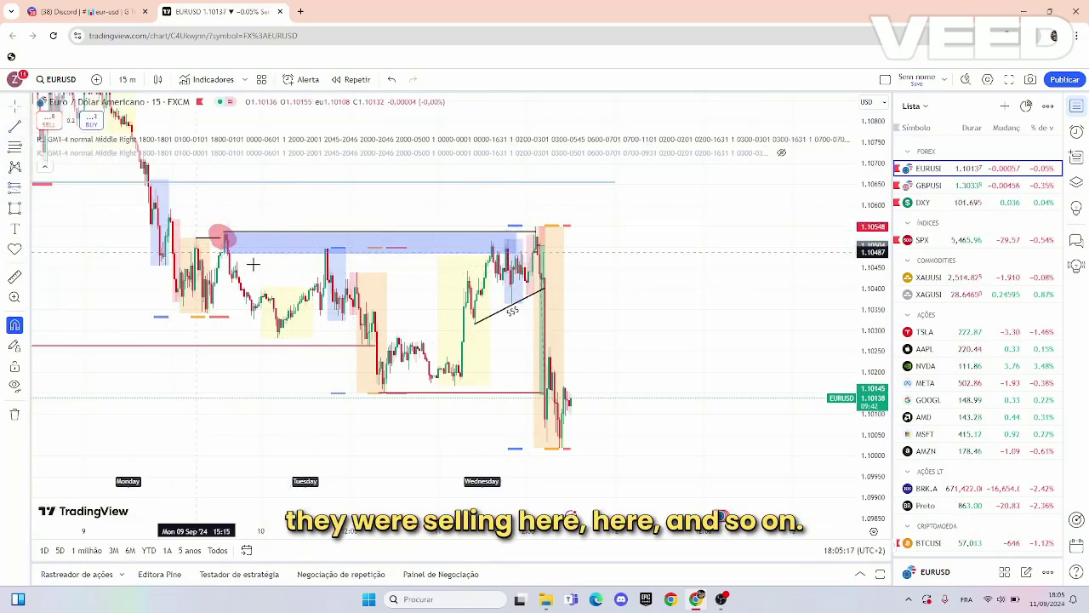
pyautogui.click(498, 255)
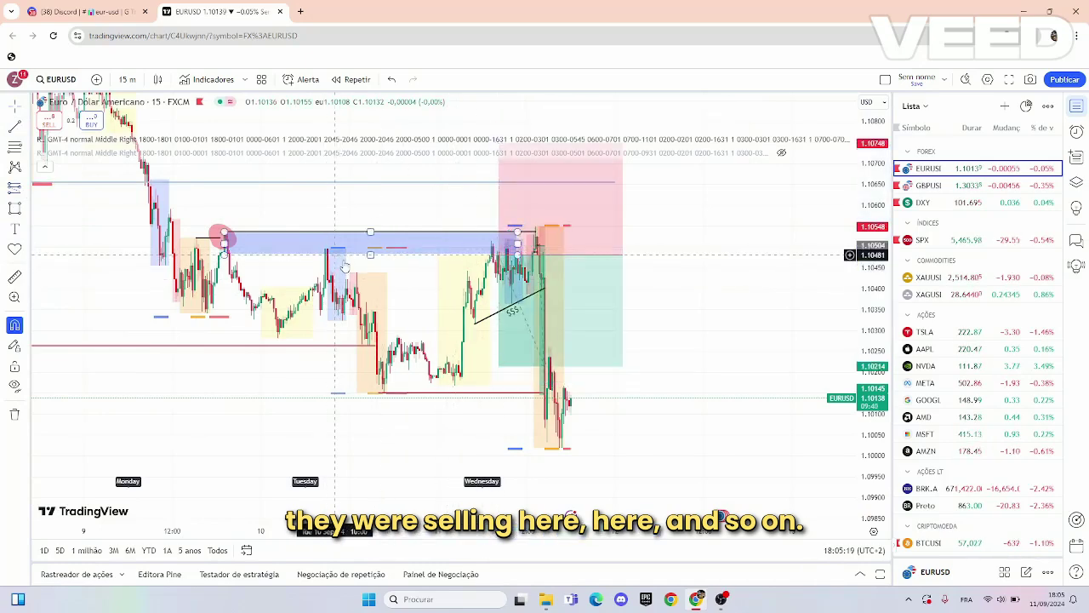
pyautogui.press('Delete')
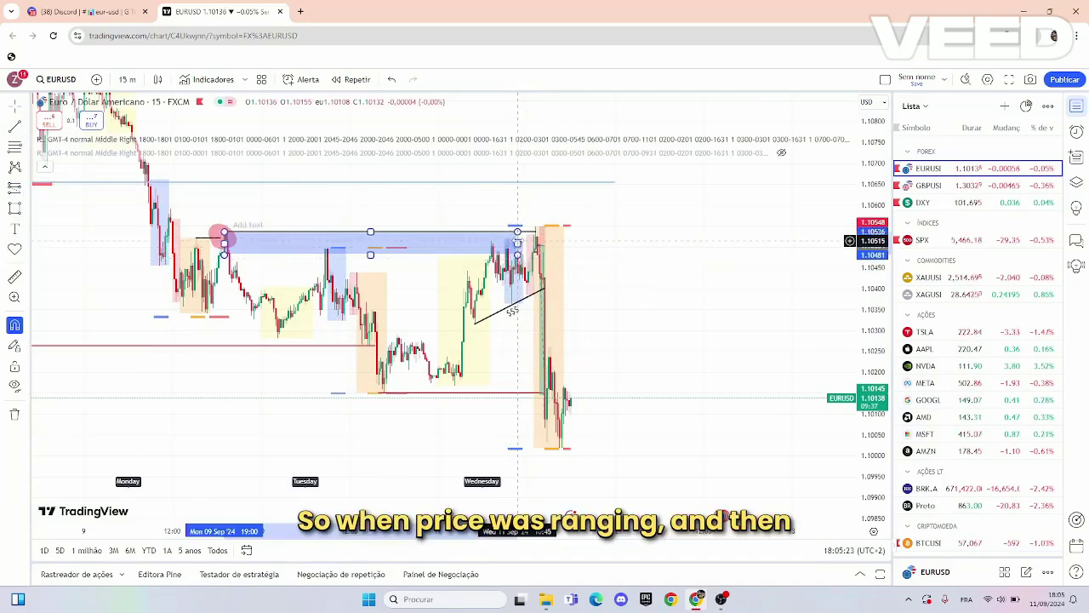
pyautogui.click(520, 259)
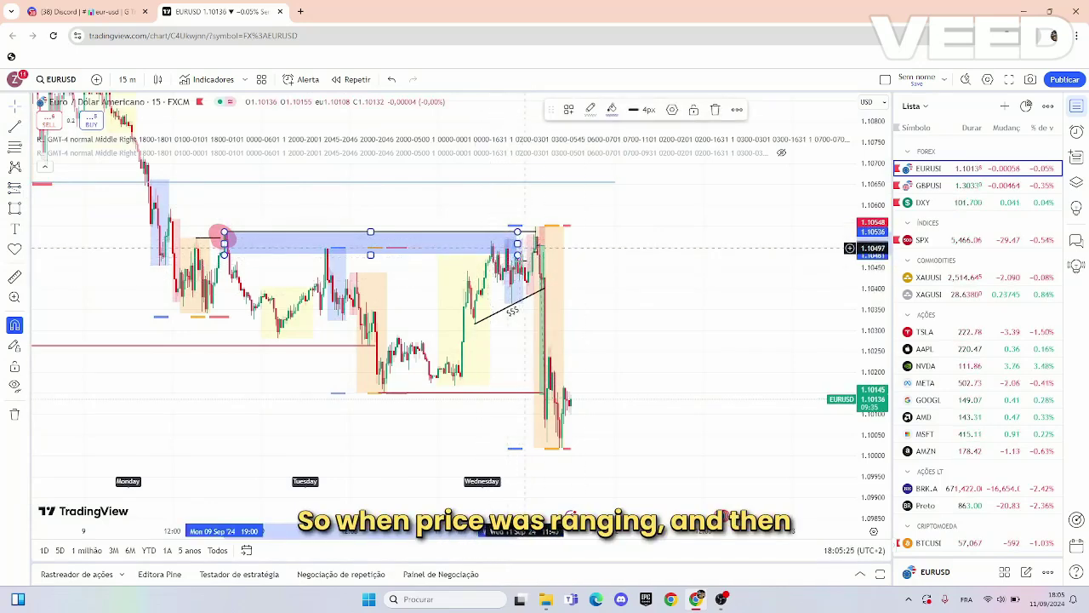
pyautogui.press('Delete')
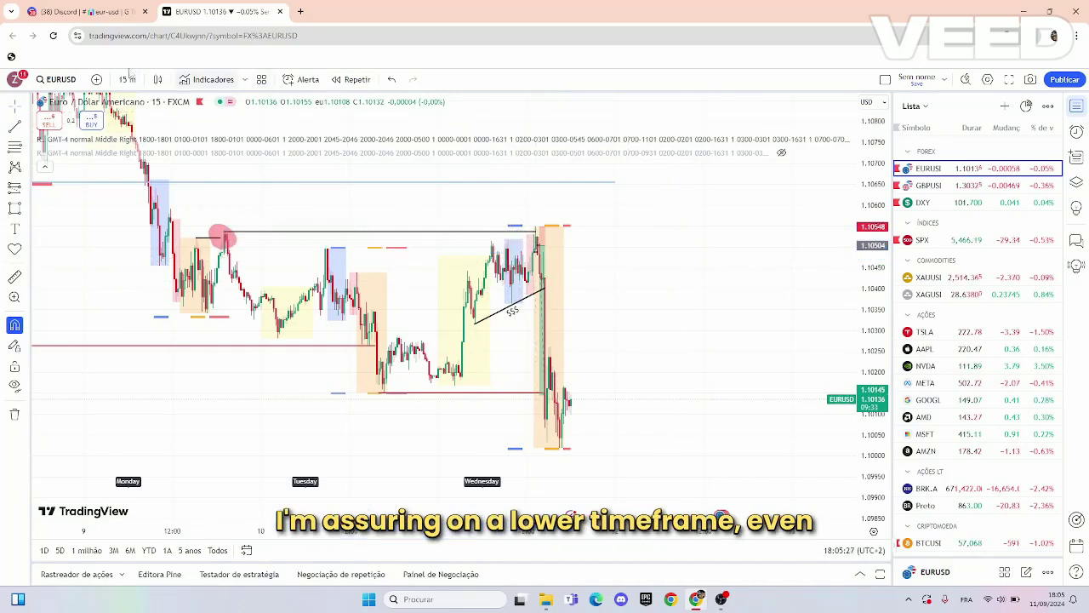
# Change EURUSD to the 5-minute interval and draw a horizontal line at 1.10380 from Wednesday's swing low into the blue session.
pyautogui.click(126, 79)
pyautogui.click(157, 213)
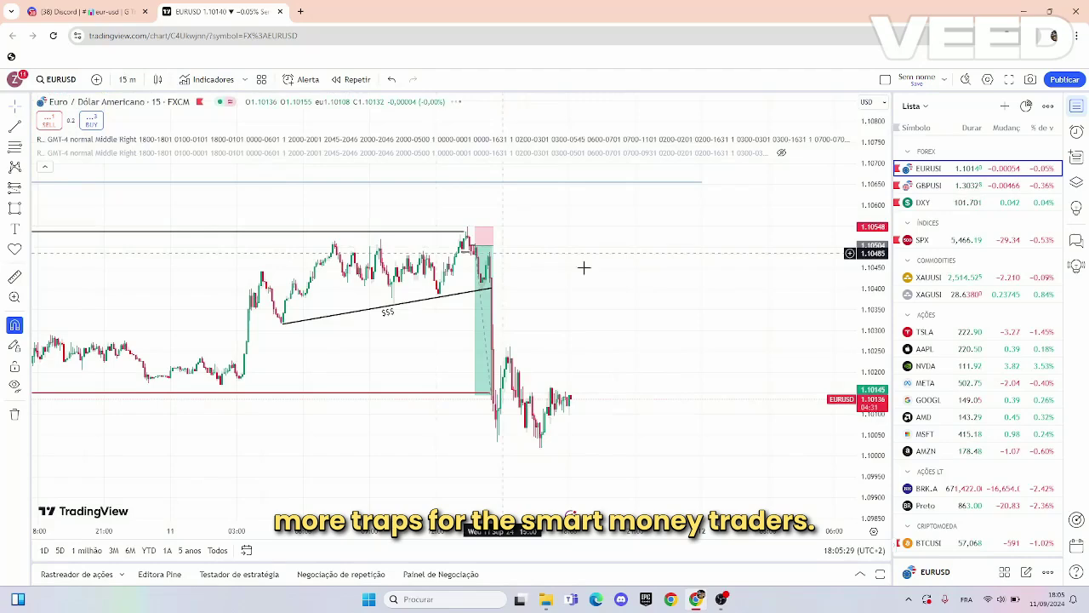
pyautogui.moveTo(867, 343); pyautogui.dragTo(861, 187)
pyautogui.moveTo(785, 292); pyautogui.dragTo(803, 292)
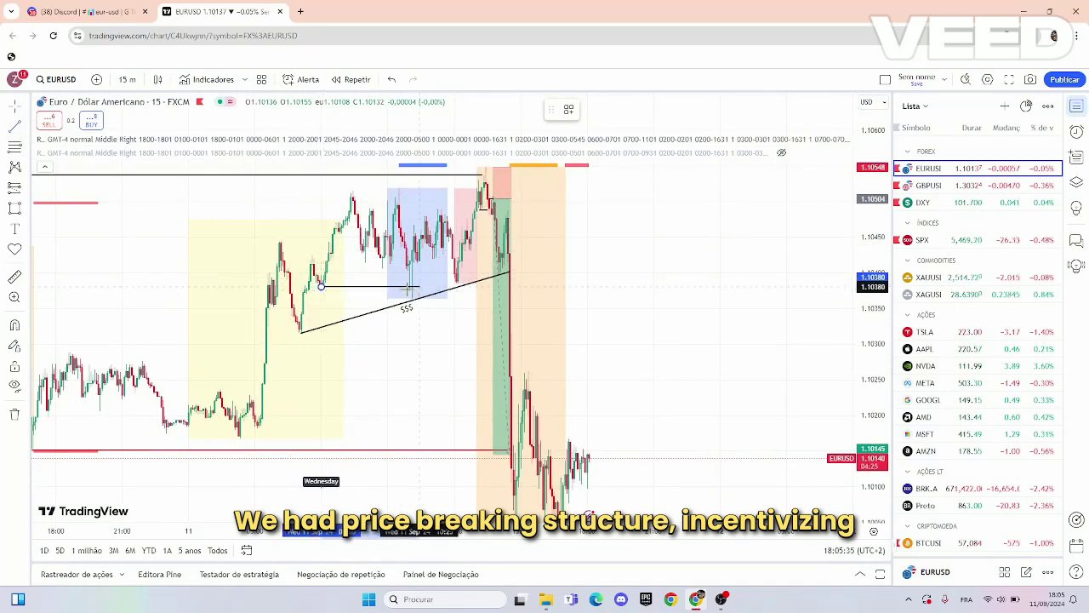
pyautogui.moveTo(407, 288); pyautogui.dragTo(407, 287)
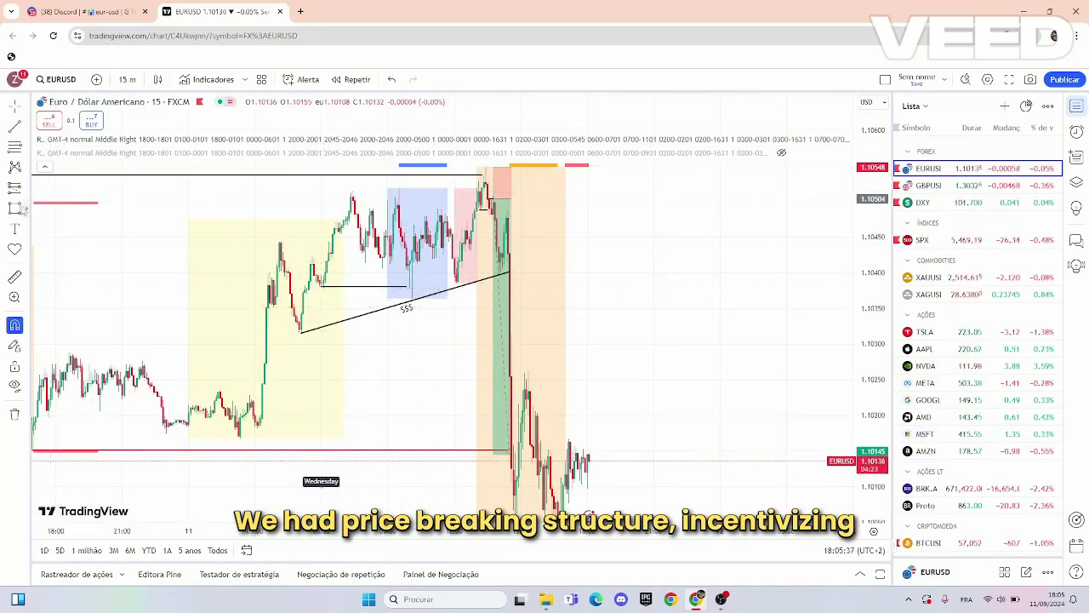
# Draw a rectangle from the blue session's high to the orange session's start, and a horizontal line at 1.10515 from the preceding high.
pyautogui.moveTo(397, 201)
pyautogui.mouseDown()
pyautogui.moveTo(398, 187)
pyautogui.moveTo(482, 207)
pyautogui.mouseUp()
pyautogui.click(379, 279)
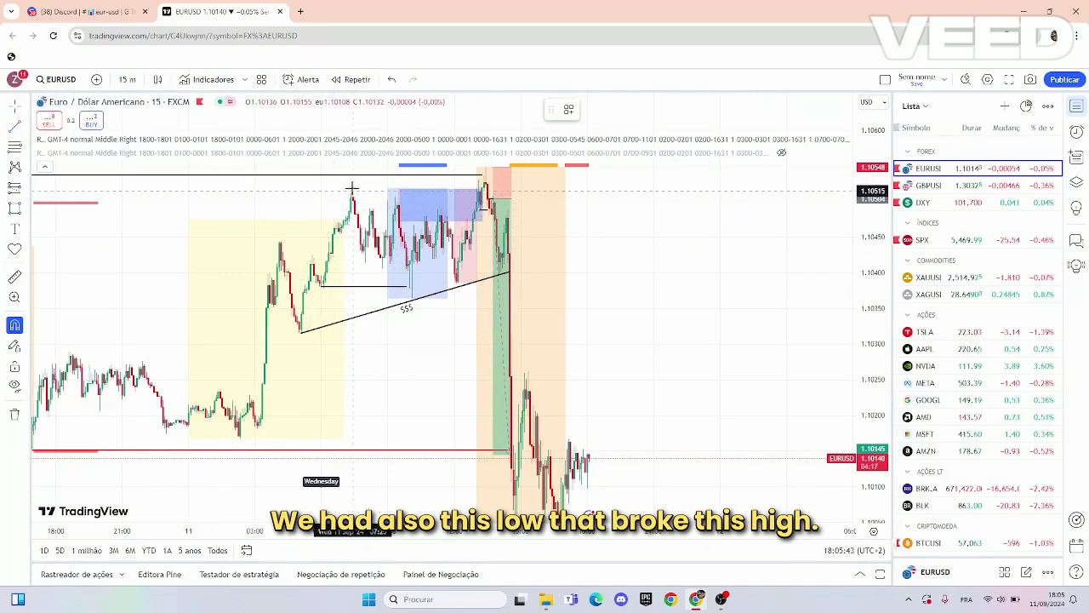
pyautogui.click(396, 191)
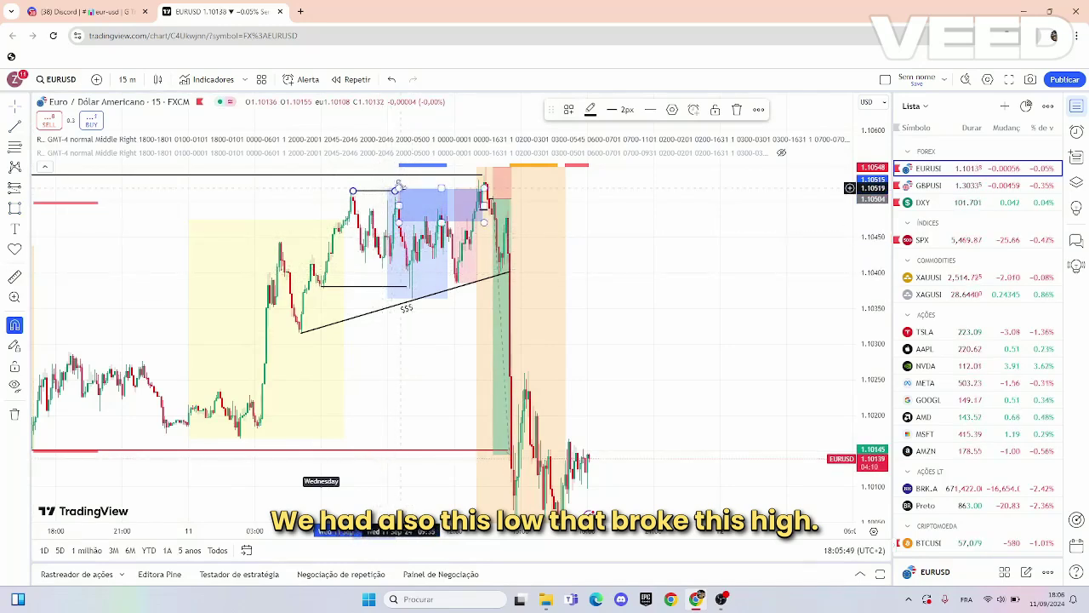
# Draw a short horizontal line from the low just before the blue session to the candle that breaks it.
pyautogui.click(14, 107)
pyautogui.click(61, 107)
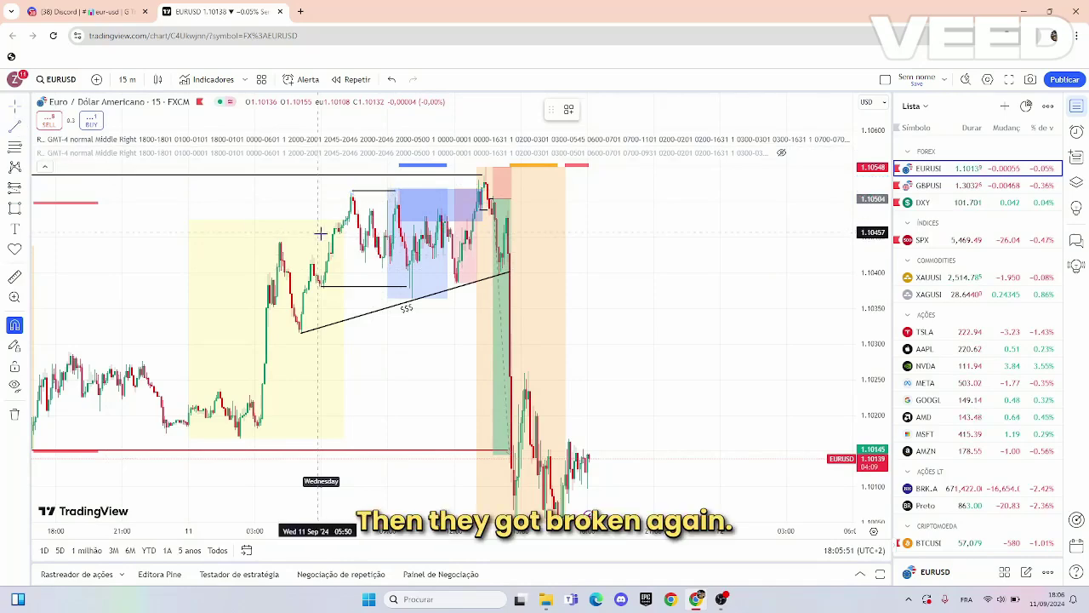
pyautogui.click(407, 268)
pyautogui.click(452, 339)
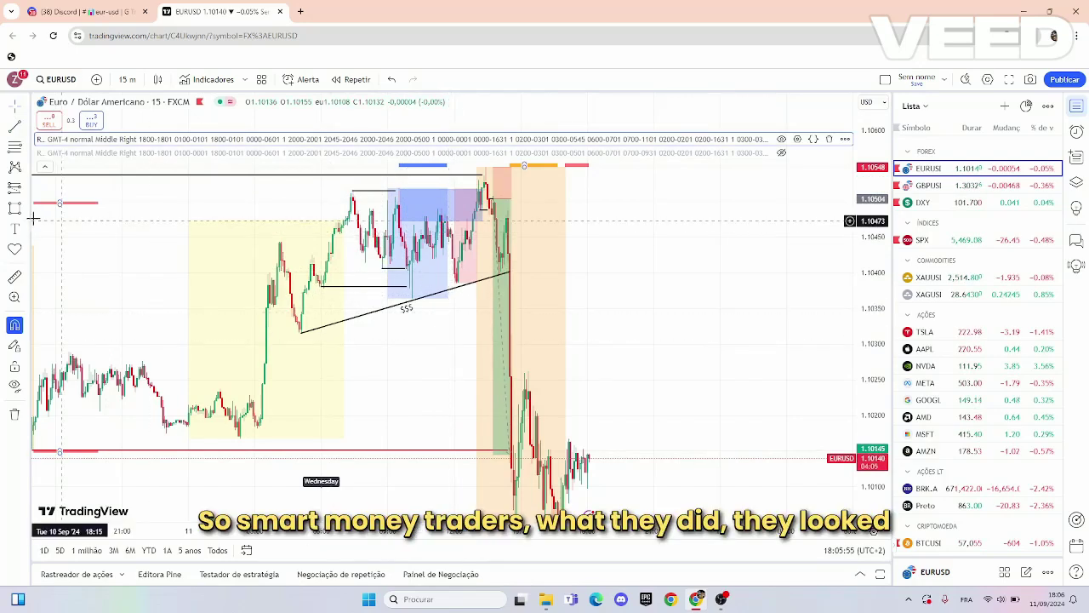
# Place a short position at the blue rectangle's lower edge with stop 1.10528 and target 1.10176, and delete it.
pyautogui.click(399, 226)
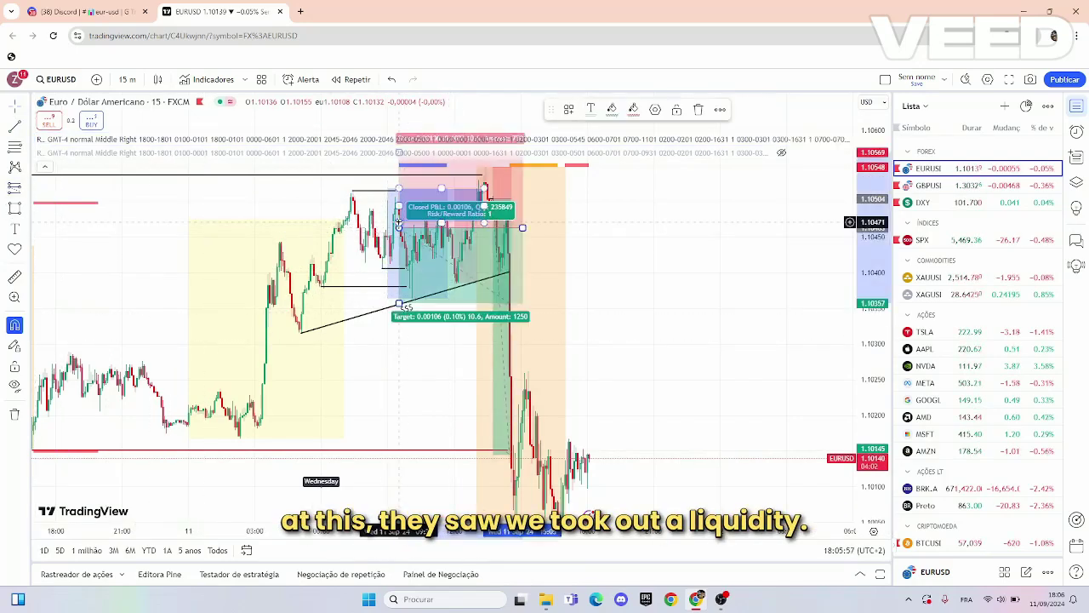
pyautogui.moveTo(390, 192)
pyautogui.mouseDown()
pyautogui.moveTo(390, 203)
pyautogui.moveTo(406, 171)
pyautogui.moveTo(400, 194)
pyautogui.mouseUp()
pyautogui.moveTo(391, 325); pyautogui.dragTo(399, 445)
pyautogui.moveTo(523, 240); pyautogui.dragTo(494, 180)
pyautogui.hotkey('ctrl', 'z')
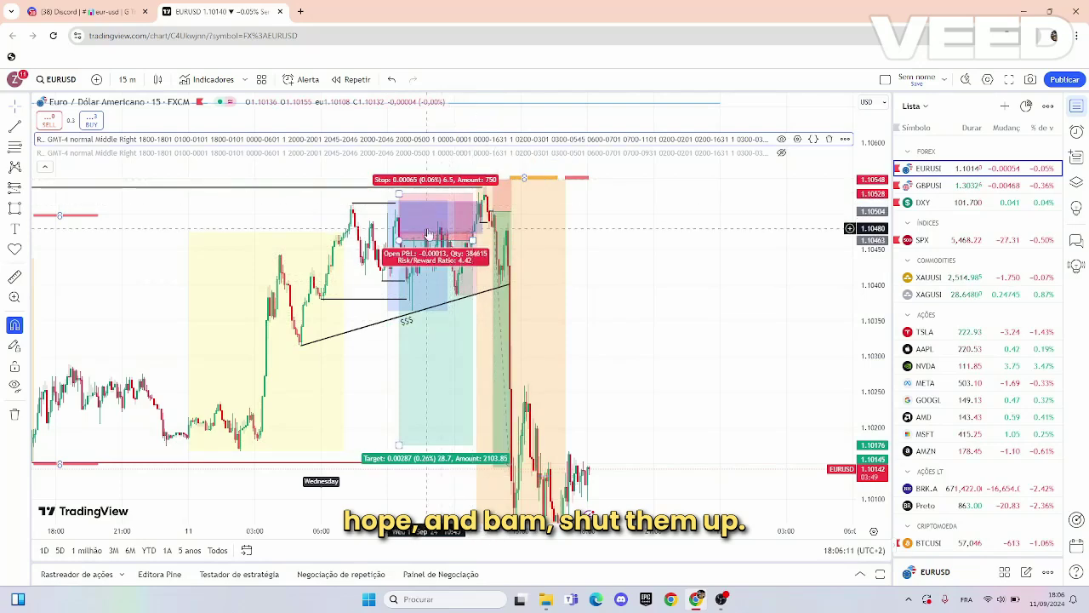
pyautogui.press('Delete')
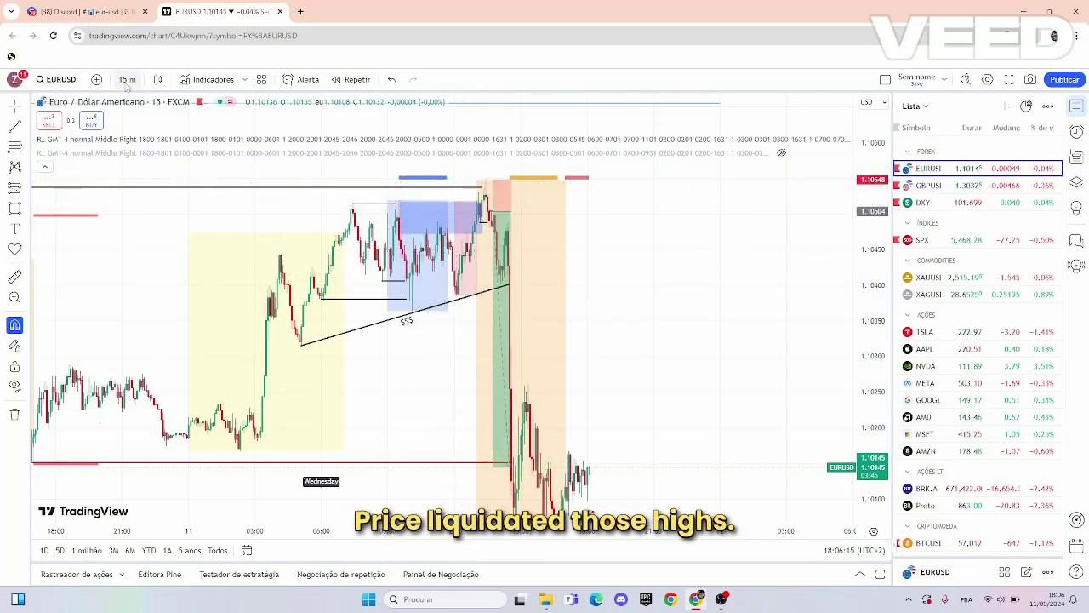
# Return to the 15-minute interval and draw a rectangle over Monday's 1.10557–1.10543 gap, extended to Wednesday's high.
pyautogui.click(126, 81)
pyautogui.click(162, 238)
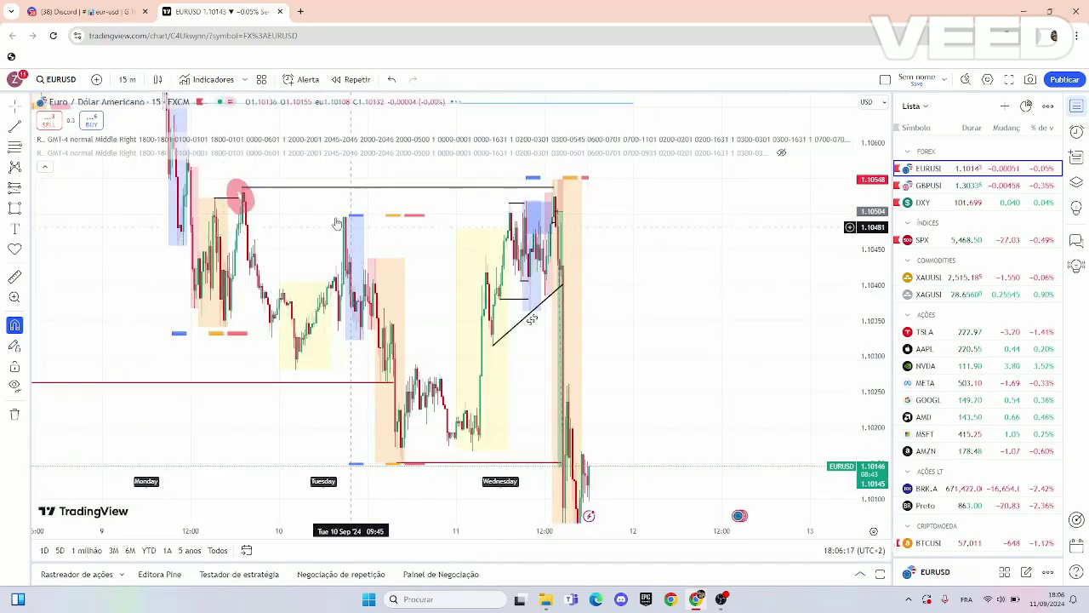
pyautogui.moveTo(272, 211); pyautogui.dragTo(274, 253)
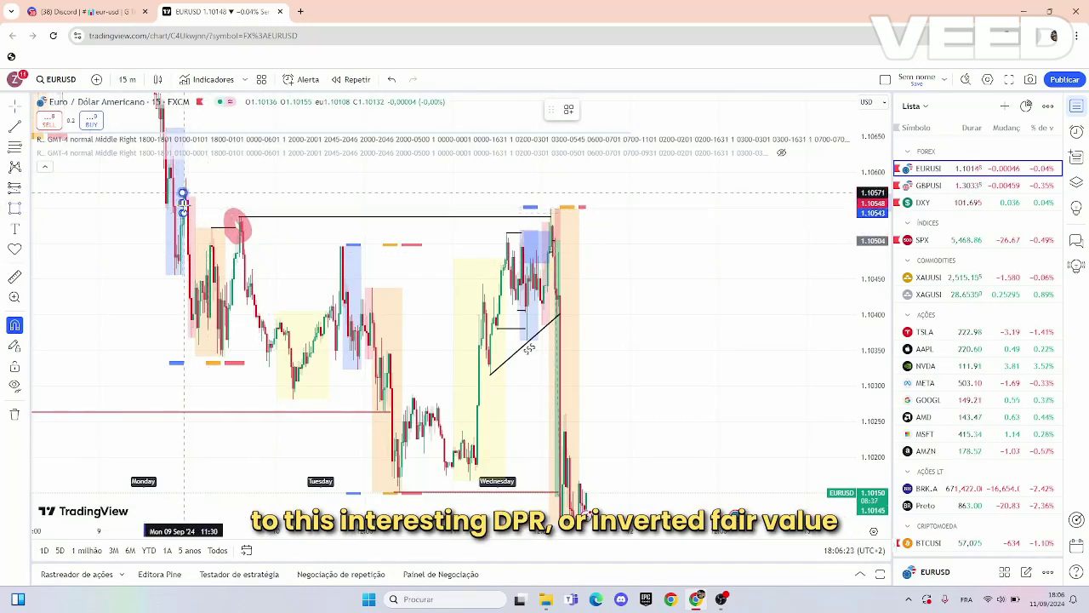
pyautogui.click(184, 207)
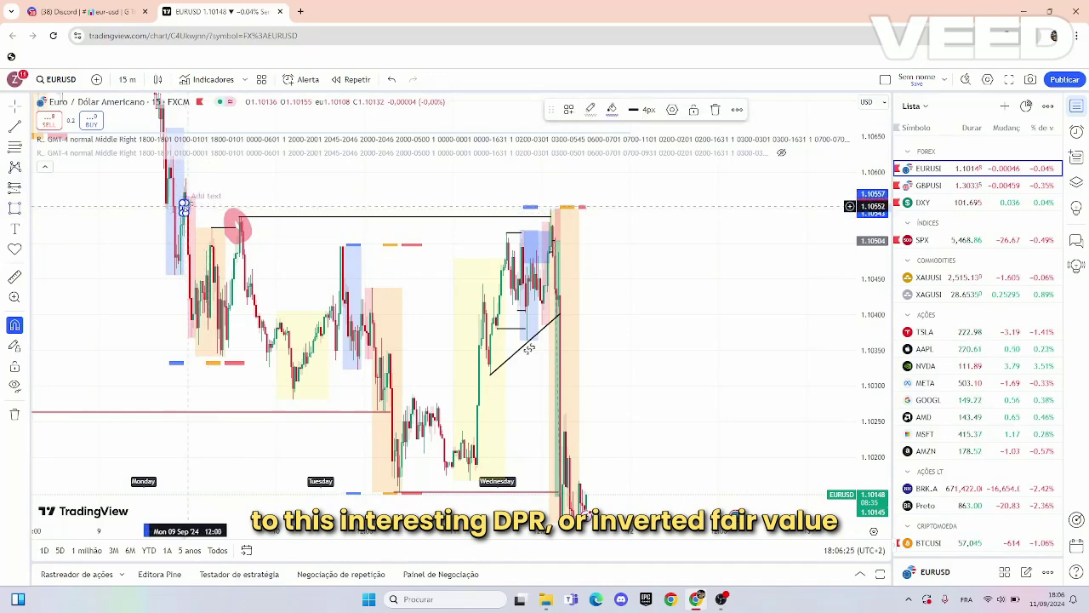
pyautogui.moveTo(184, 207); pyautogui.dragTo(569, 213)
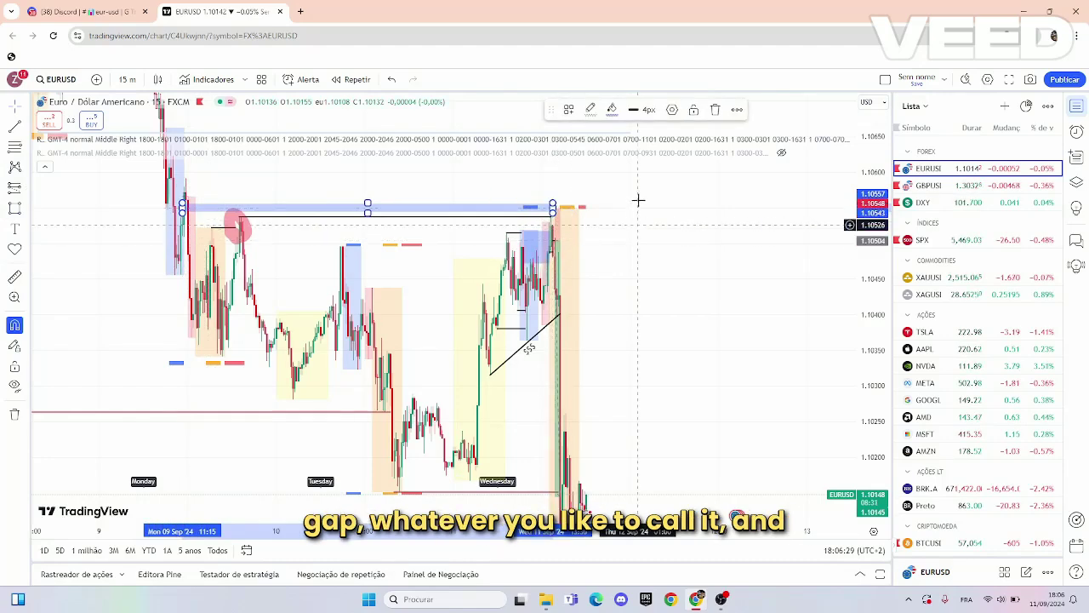
# Color the gap rectangle yellow, and swap the visible session indicator from the first one to the second.
pyautogui.click(612, 109)
pyautogui.click(627, 147)
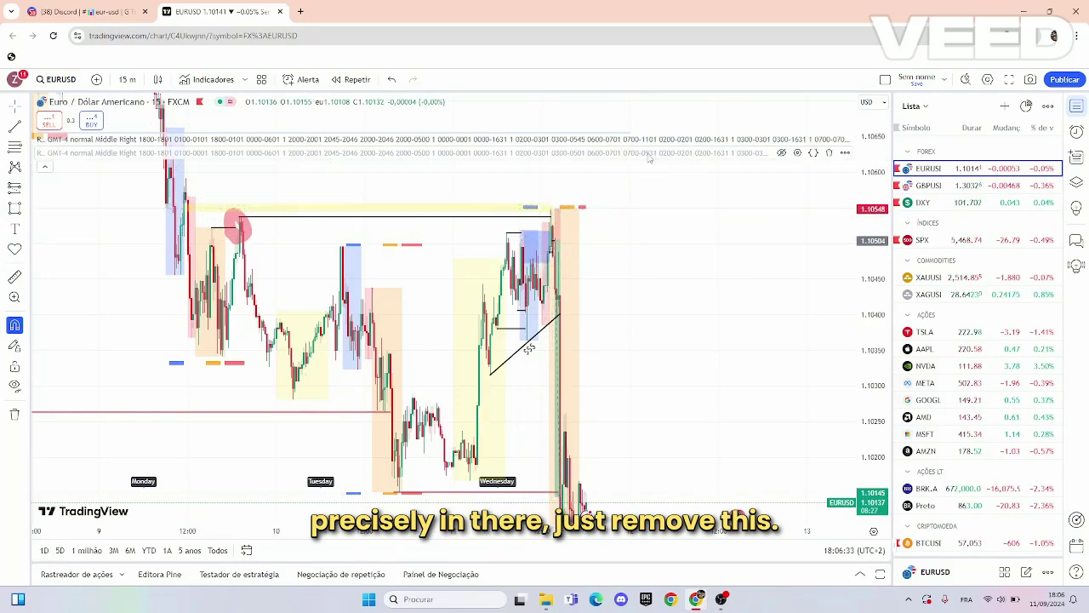
pyautogui.click(781, 139)
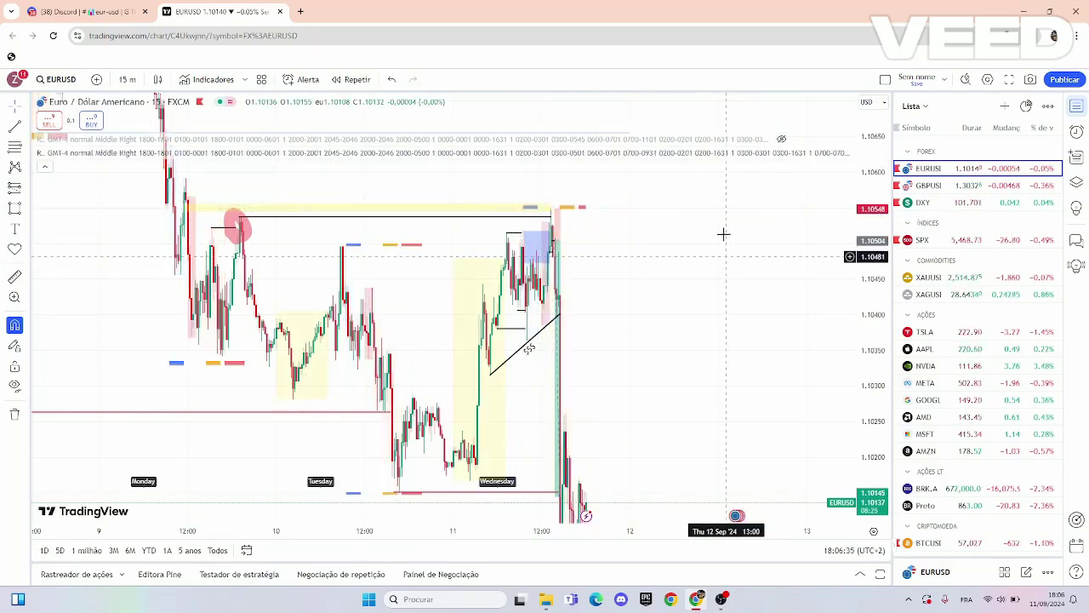
# Examine the 15-minute levels around and above Wednesday's high, up to the blue zone near 1.11000, for remaining liquidity.
pyautogui.click(127, 79)
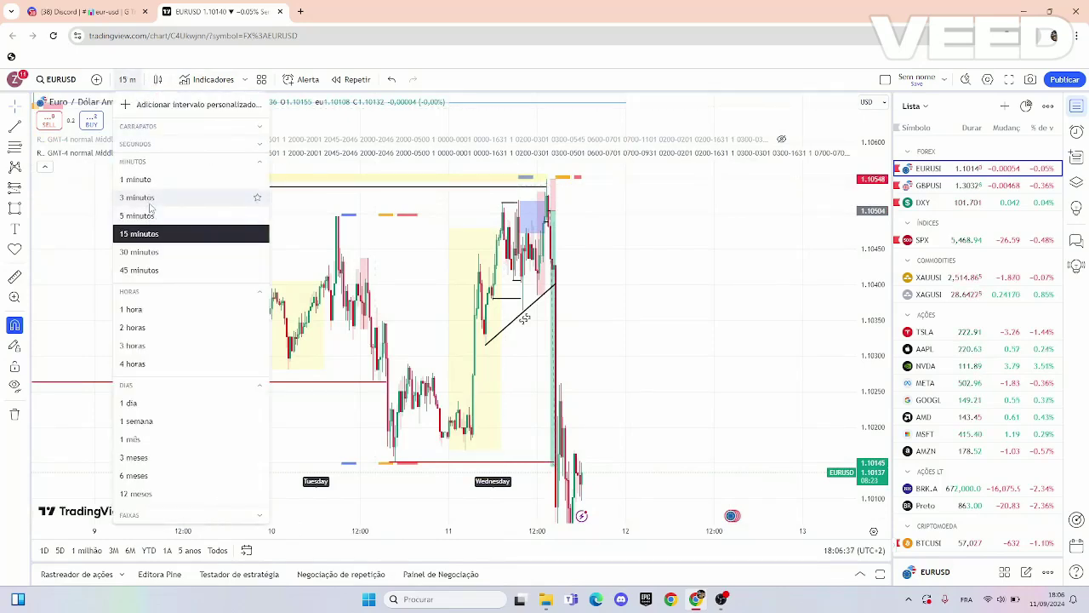
pyautogui.click(595, 253)
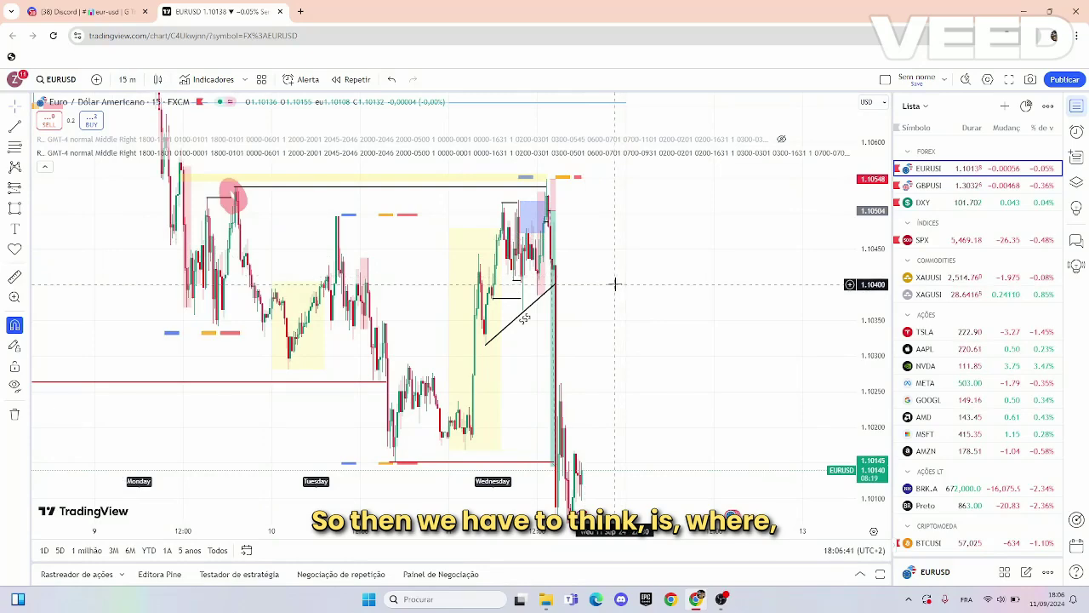
pyautogui.moveTo(862, 192); pyautogui.dragTo(852, 310)
pyautogui.moveTo(671, 265); pyautogui.dragTo(669, 351)
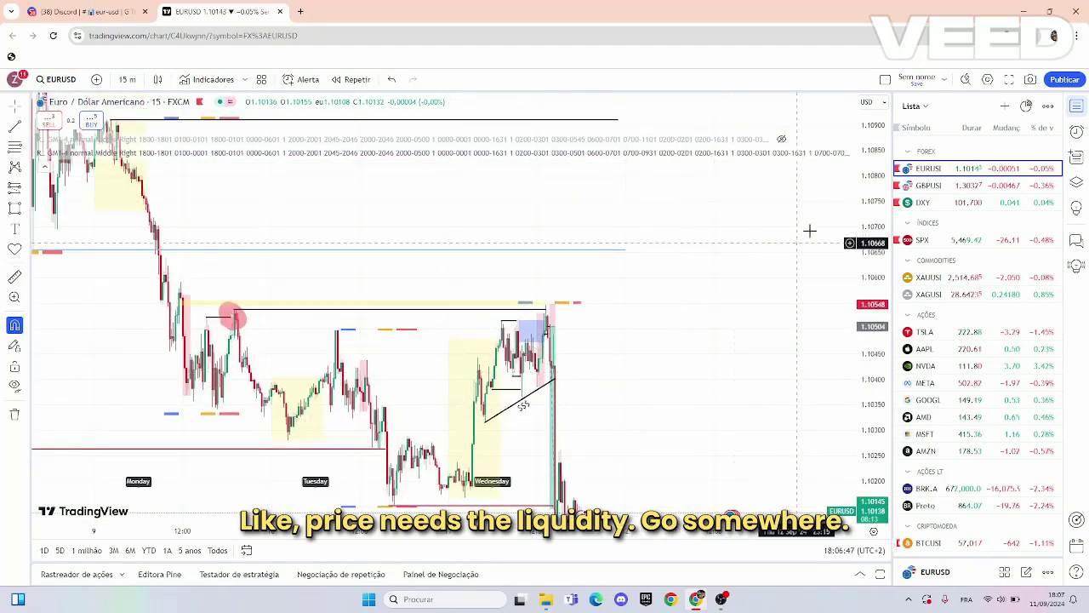
pyautogui.moveTo(871, 202); pyautogui.dragTo(866, 281)
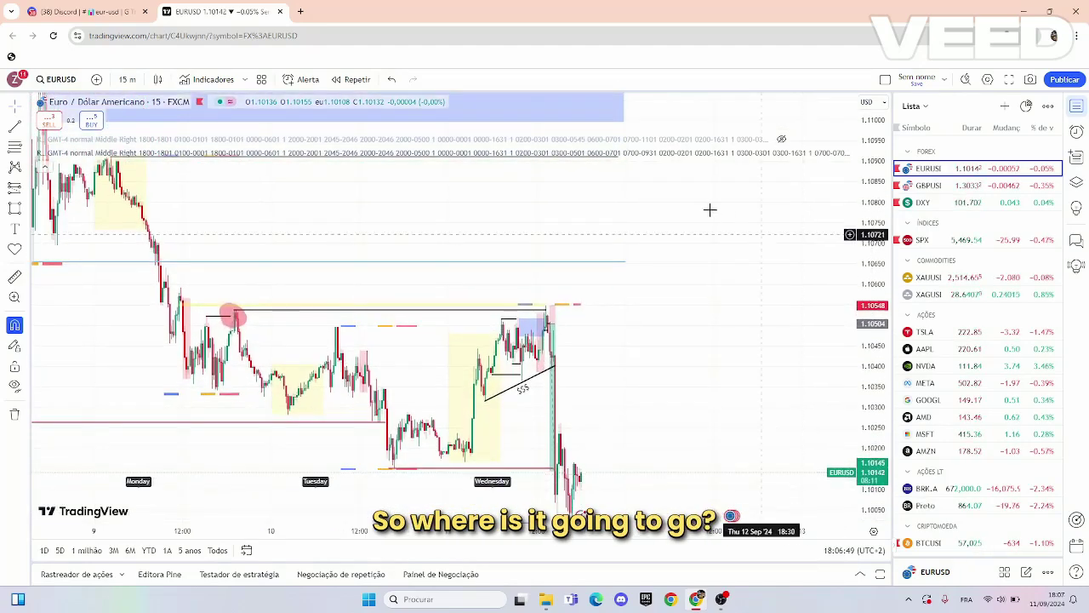
pyautogui.moveTo(656, 389); pyautogui.dragTo(645, 326)
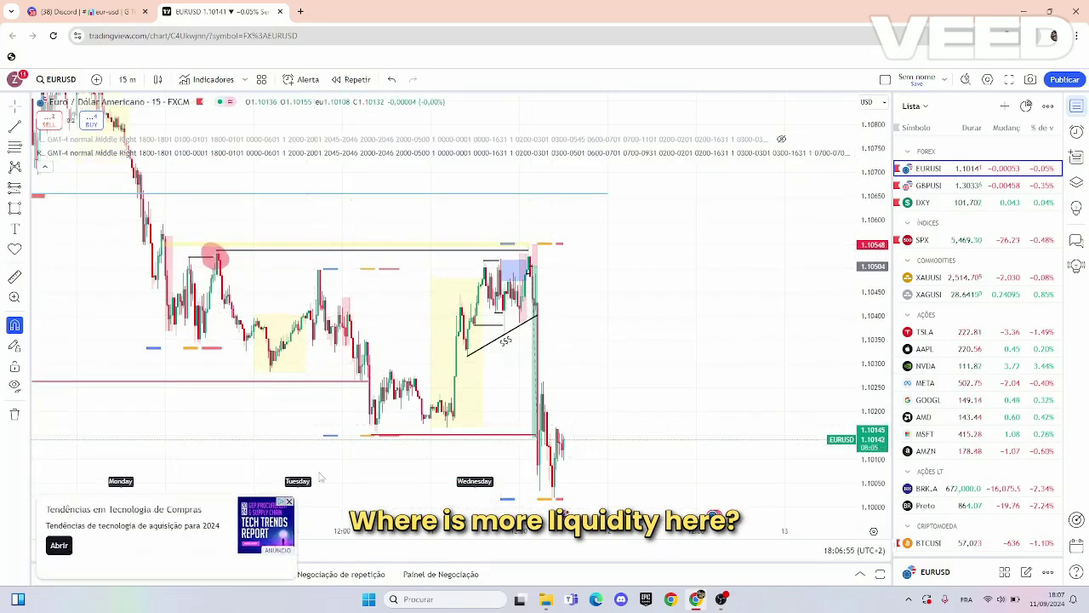
pyautogui.click(289, 502)
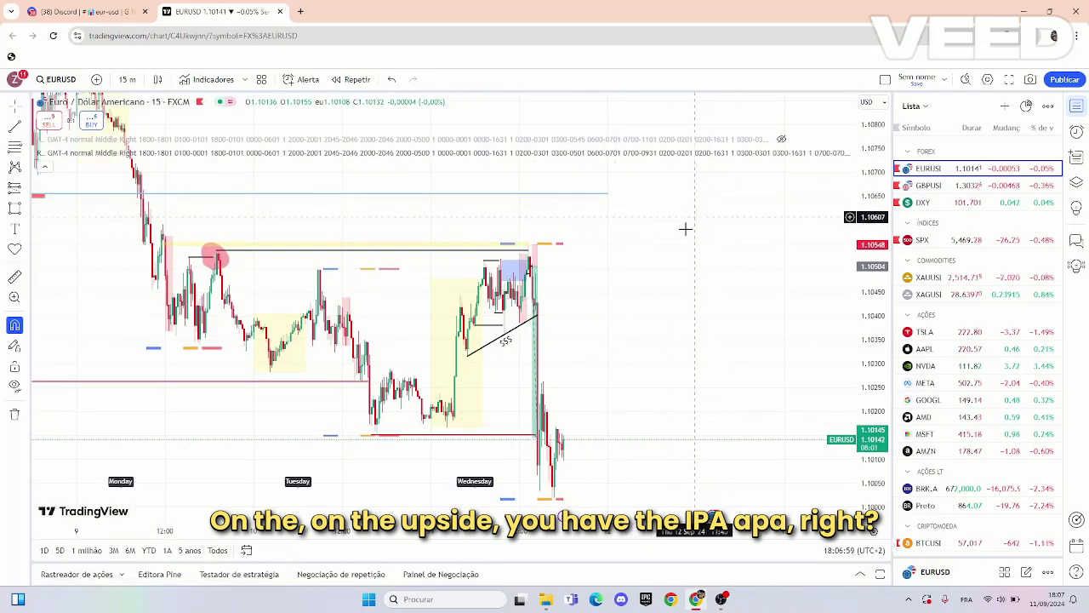
pyautogui.moveTo(576, 214); pyautogui.dragTo(669, 377)
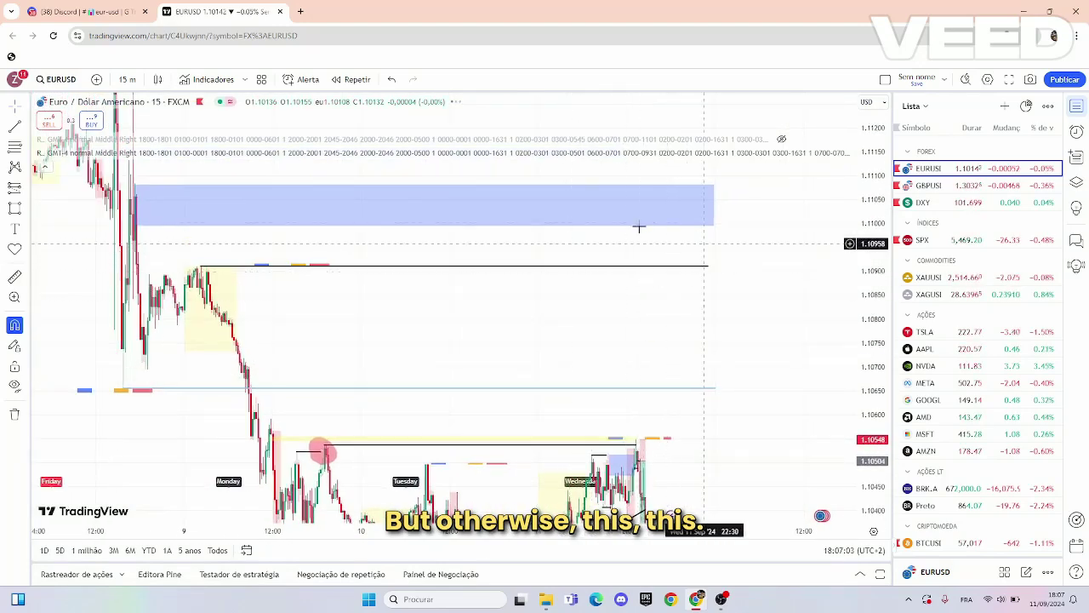
# Mark Wednesday's Asia low with a line at 1.10167 extended to the CPI drop, and color it red.
pyautogui.moveTo(545, 248); pyautogui.dragTo(534, 230)
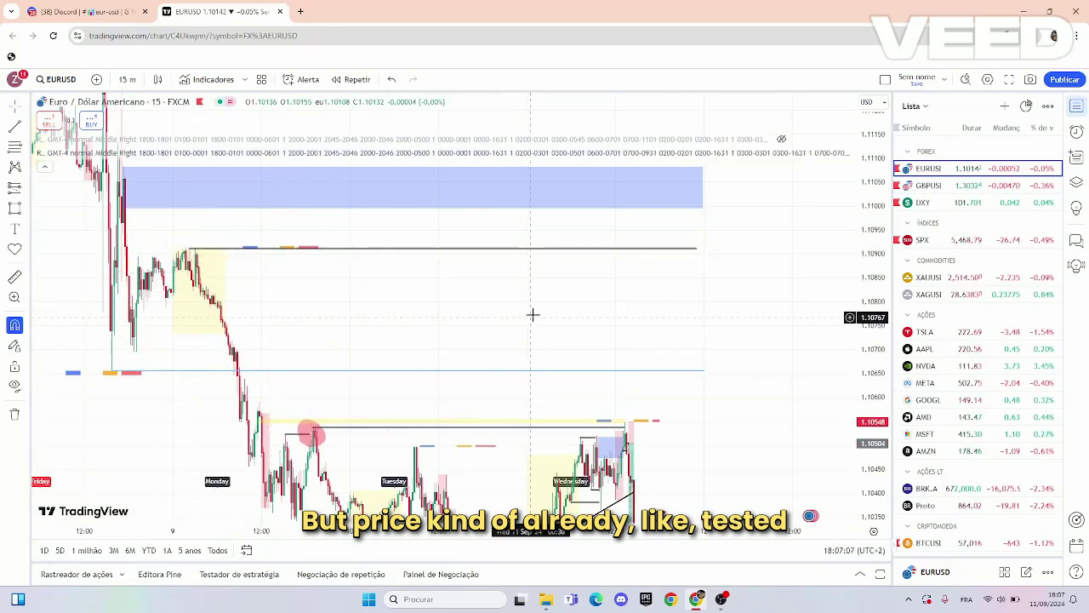
pyautogui.moveTo(599, 240); pyautogui.dragTo(549, 182)
pyautogui.moveTo(632, 309); pyautogui.dragTo(564, 153)
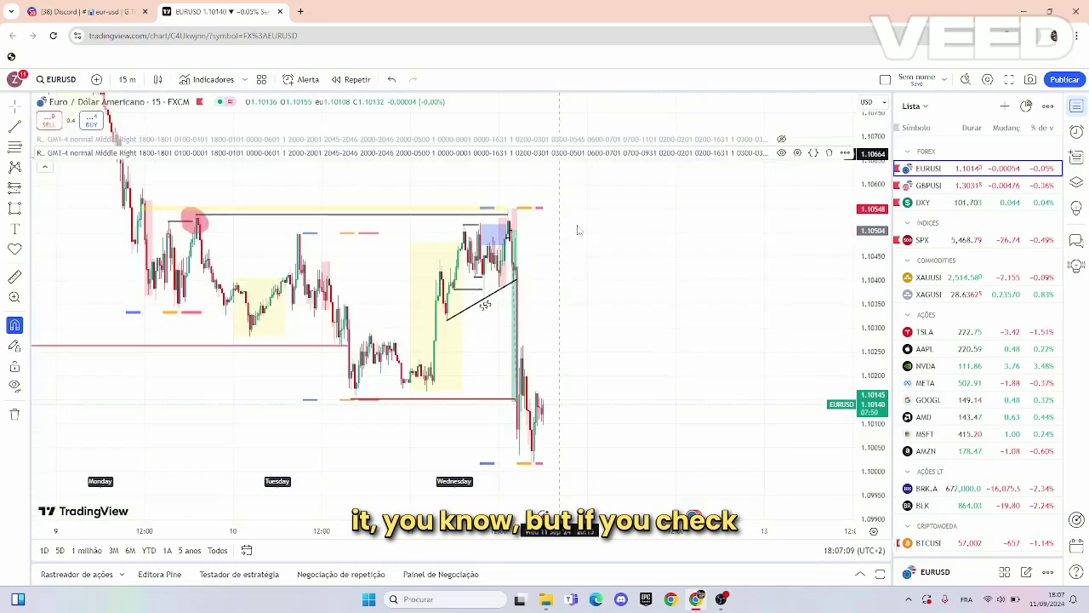
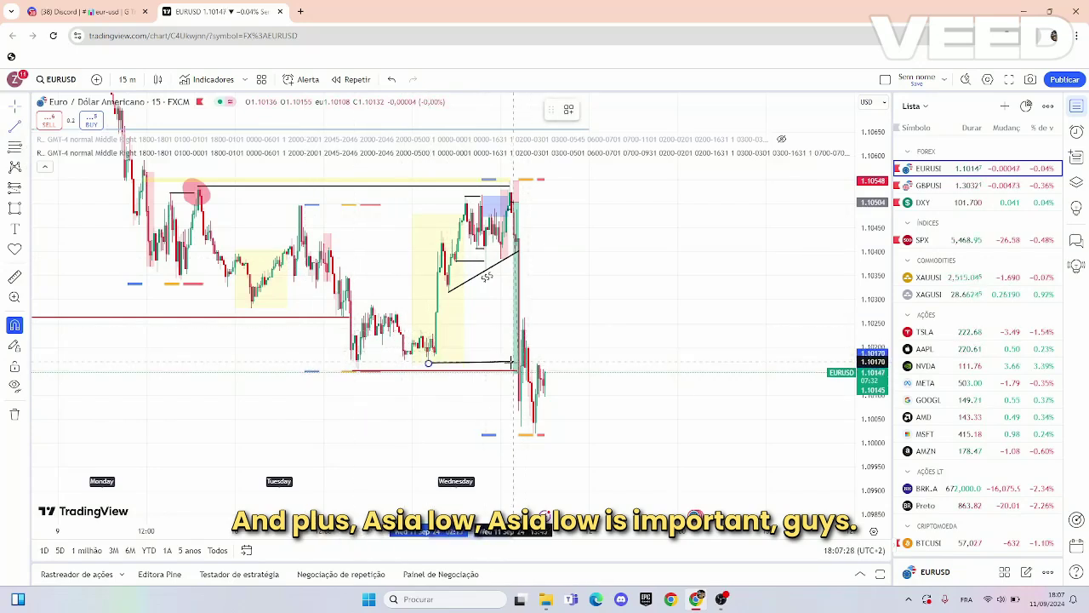
pyautogui.click(510, 364)
pyautogui.click(594, 112)
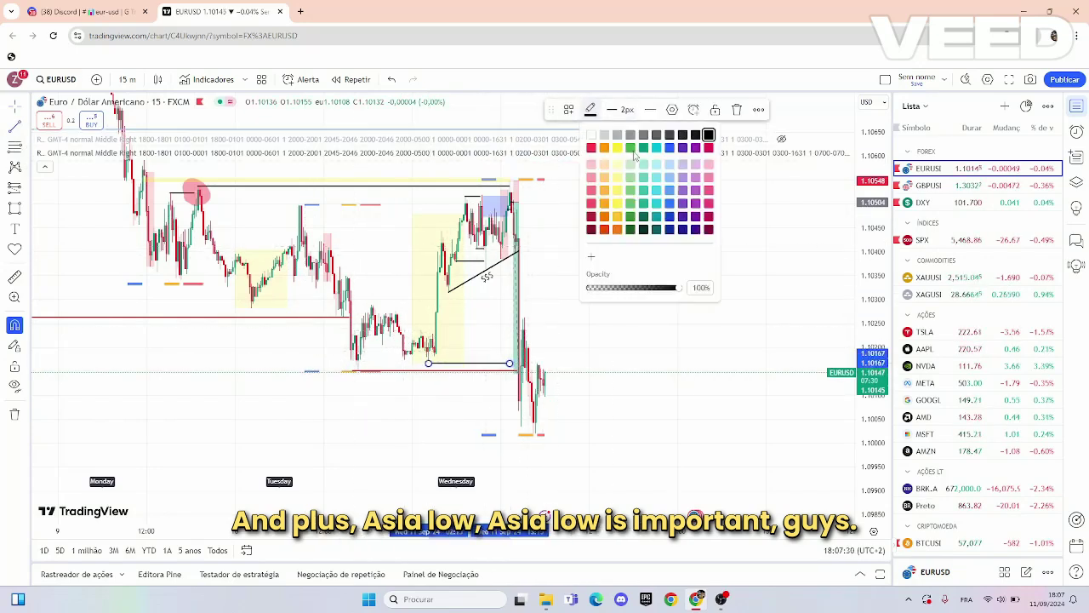
pyautogui.click(591, 148)
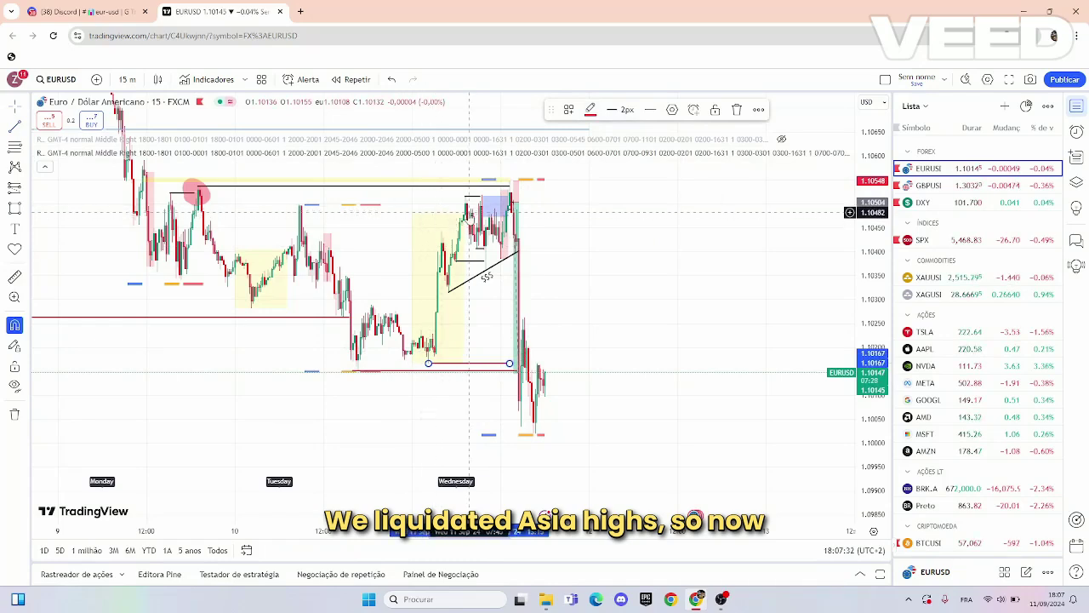
pyautogui.click(587, 273)
# Switch the chart to the 3-minute interval and frame Wednesday's price action around the blue zone and short position.
pyautogui.click(127, 80)
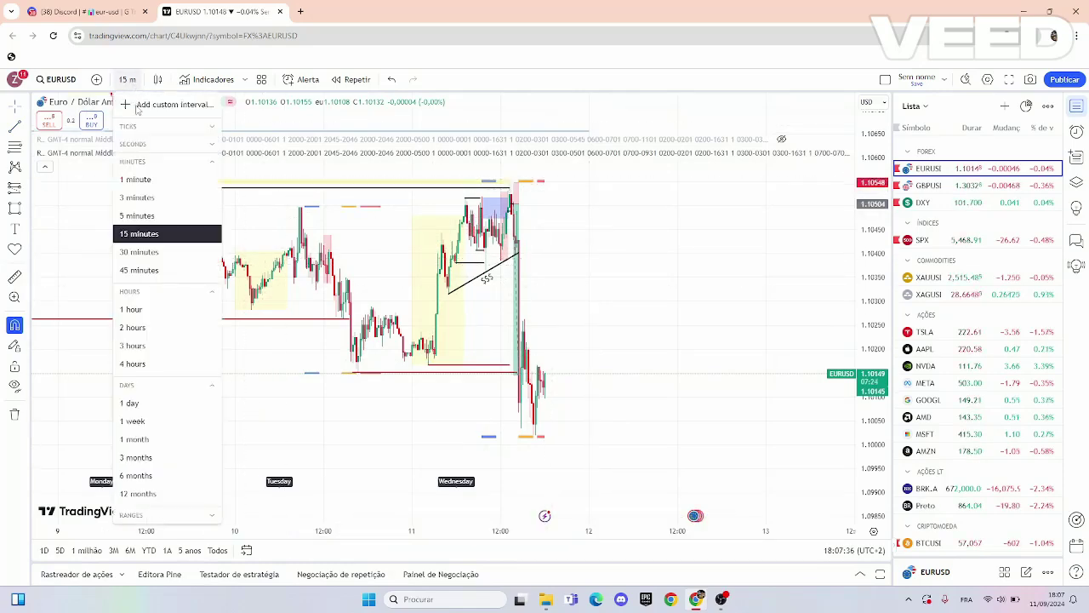
pyautogui.click(155, 199)
pyautogui.moveTo(556, 278); pyautogui.dragTo(713, 286)
pyautogui.moveTo(898, 457); pyautogui.dragTo(888, 454)
pyautogui.moveTo(872, 454); pyautogui.dragTo(873, 355)
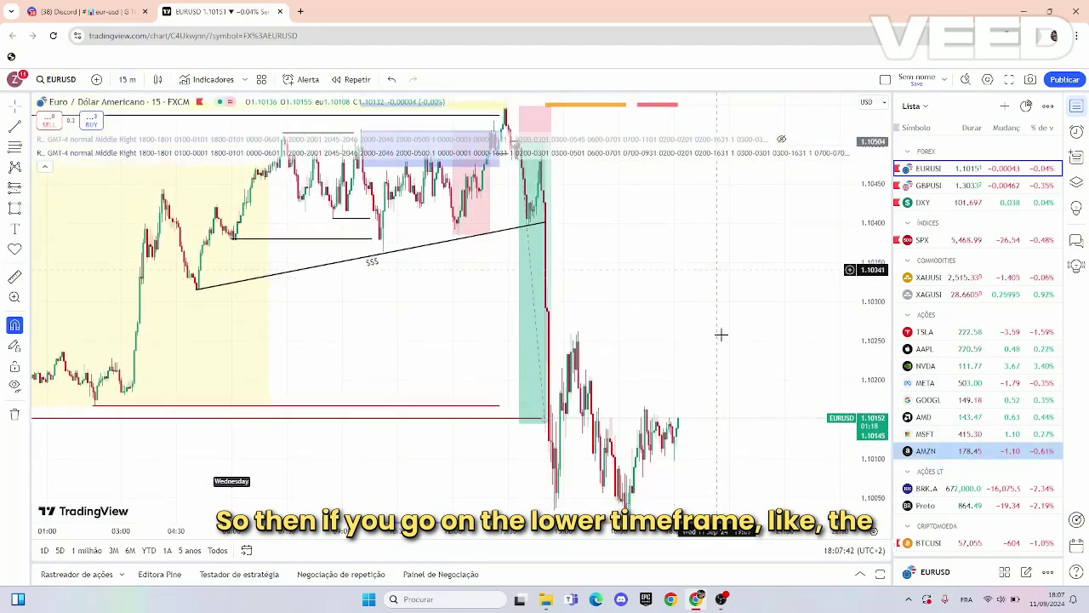
pyautogui.moveTo(725, 379); pyautogui.dragTo(730, 415)
# Draw two yellow trap rectangles extended to the CPI drop, at about 1.10444–1.10409 and 1.10218–1.10190.
pyautogui.click(505, 246)
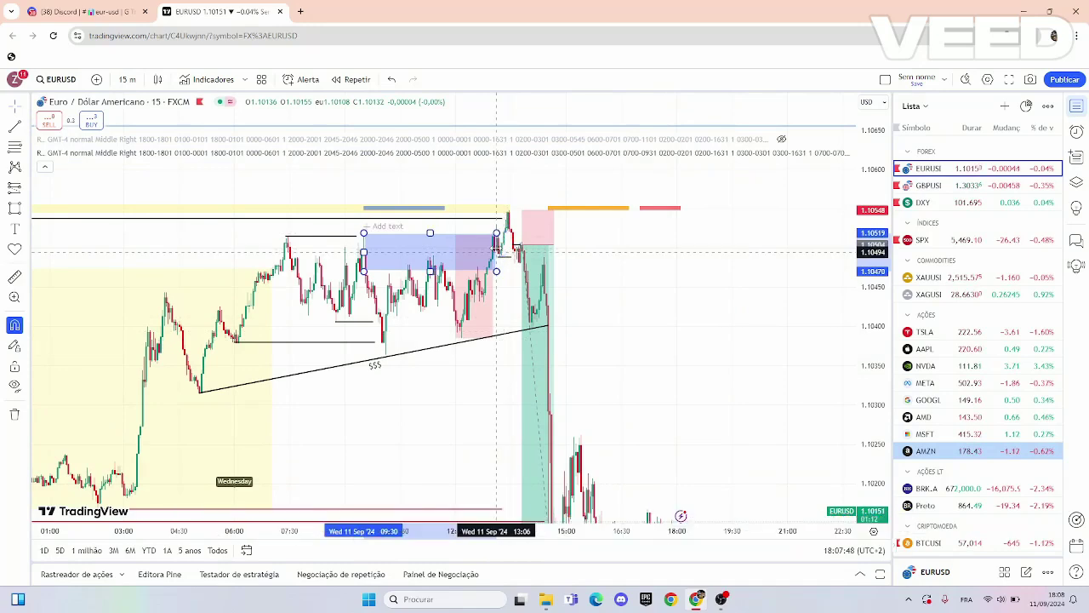
pyautogui.click(632, 307)
pyautogui.moveTo(632, 307); pyautogui.dragTo(620, 269)
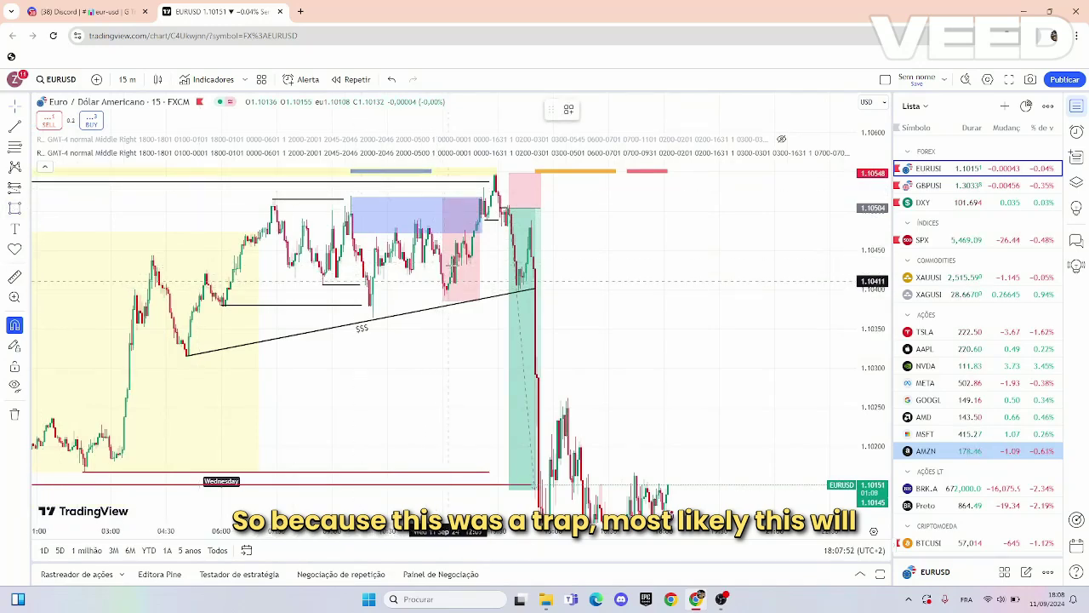
pyautogui.moveTo(455, 283)
pyautogui.mouseDown()
pyautogui.moveTo(460, 255)
pyautogui.moveTo(540, 255)
pyautogui.mouseUp()
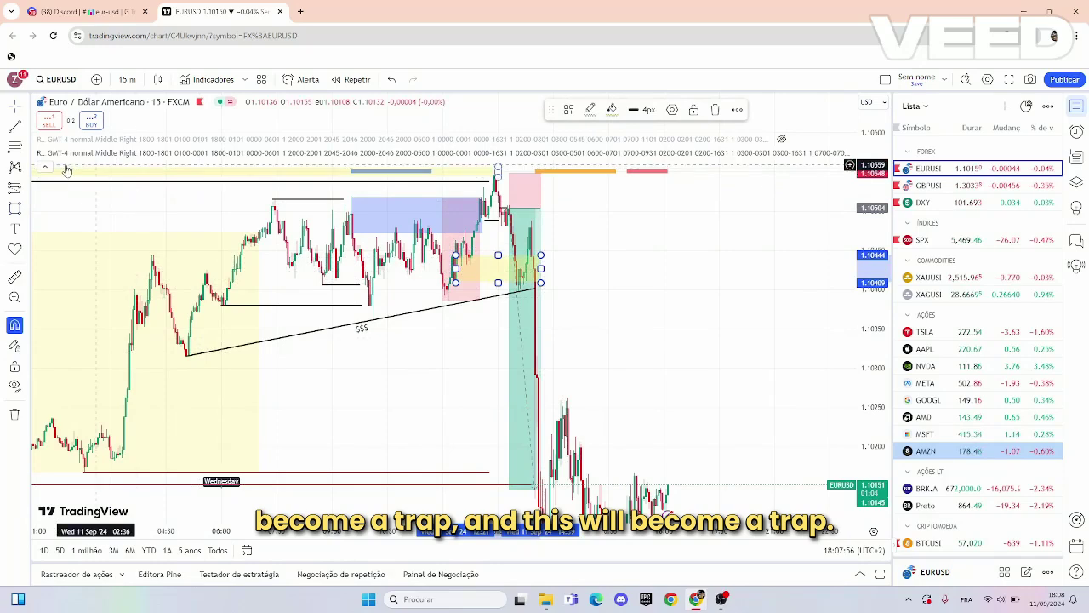
pyautogui.click(15, 208)
pyautogui.moveTo(99, 414)
pyautogui.mouseDown()
pyautogui.moveTo(122, 460)
pyautogui.moveTo(534, 444)
pyautogui.mouseUp()
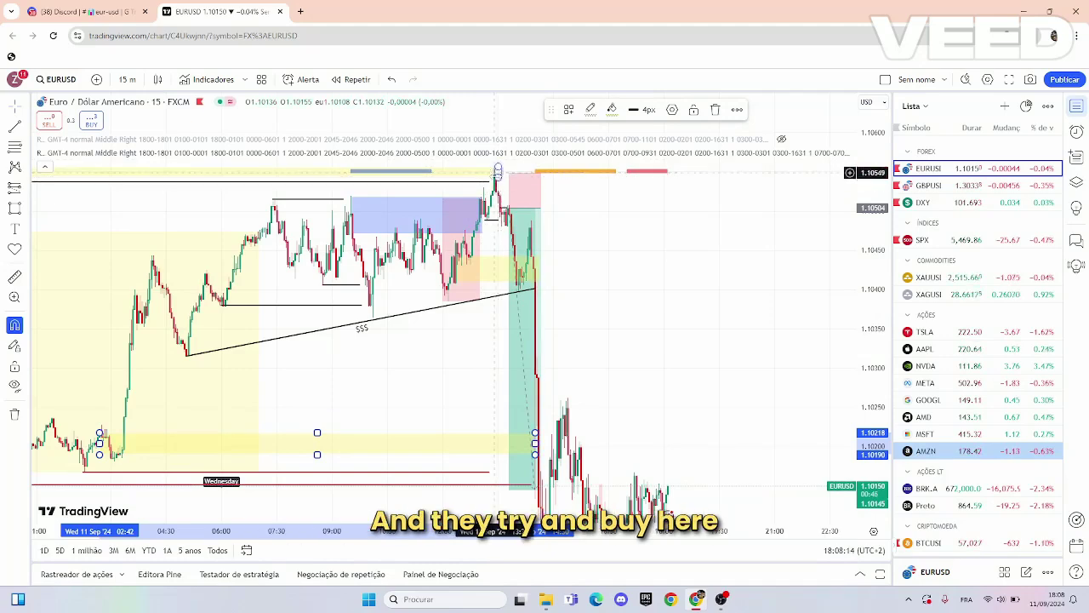
# Place a long position at the upper yellow trap zone, adjust its stop level, and delete it.
pyautogui.click(26, 189)
pyautogui.click(71, 201)
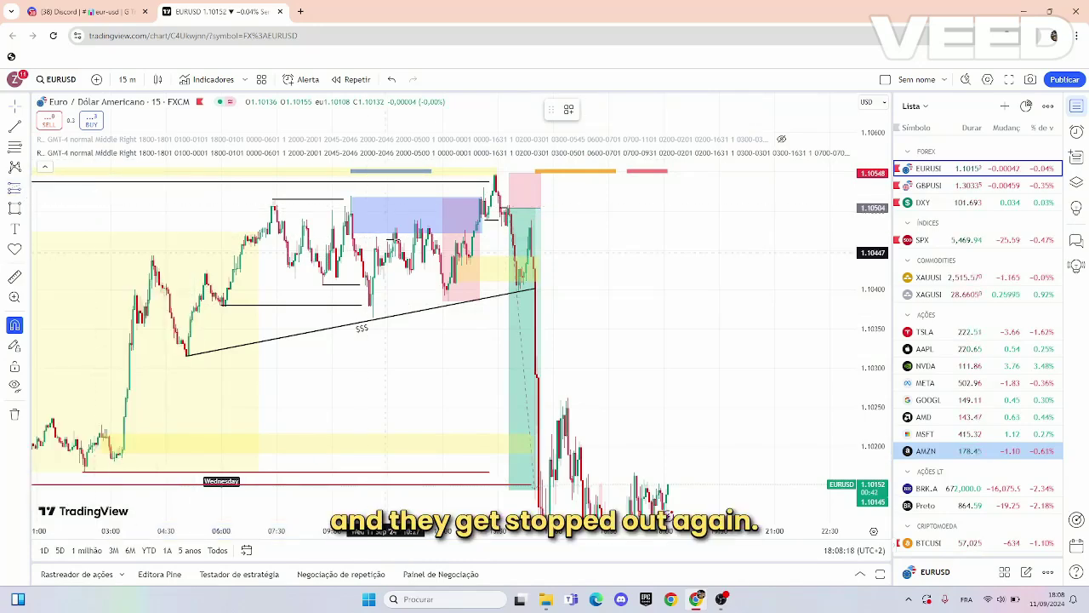
pyautogui.click(513, 251)
pyautogui.moveTo(513, 329); pyautogui.dragTo(513, 285)
pyautogui.press('Delete')
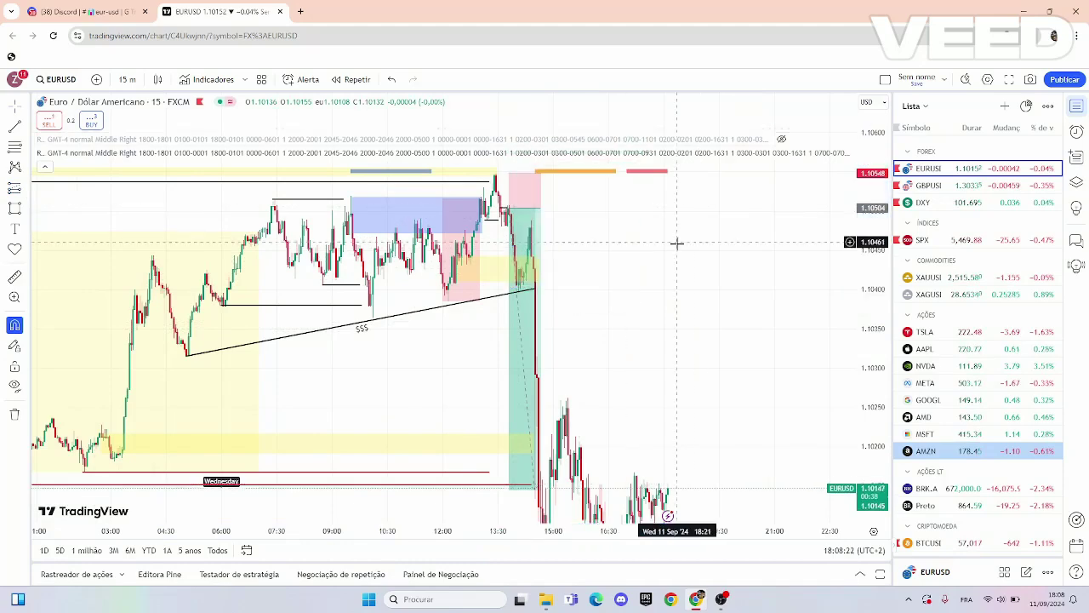
# Delete the red Asia low line and the yellow trap rectangles.
pyautogui.click(488, 473)
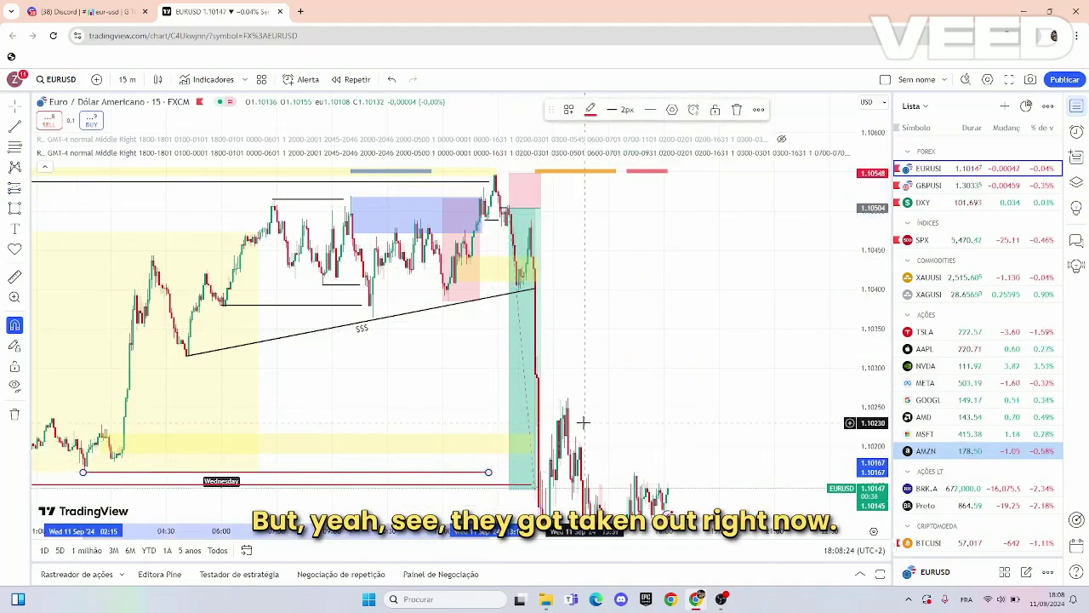
pyautogui.press('Delete')
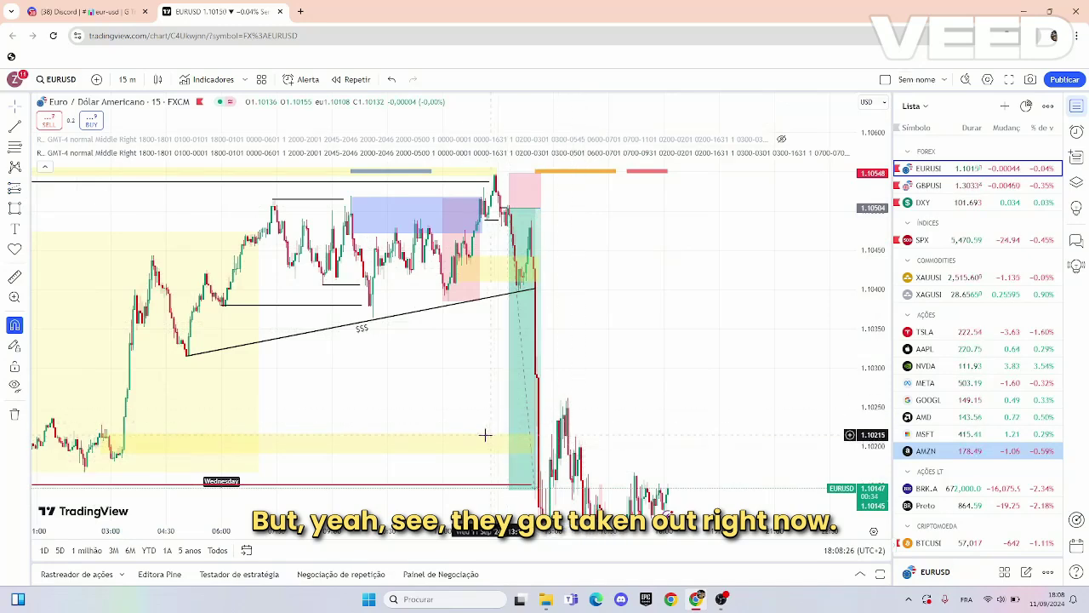
pyautogui.press('Delete')
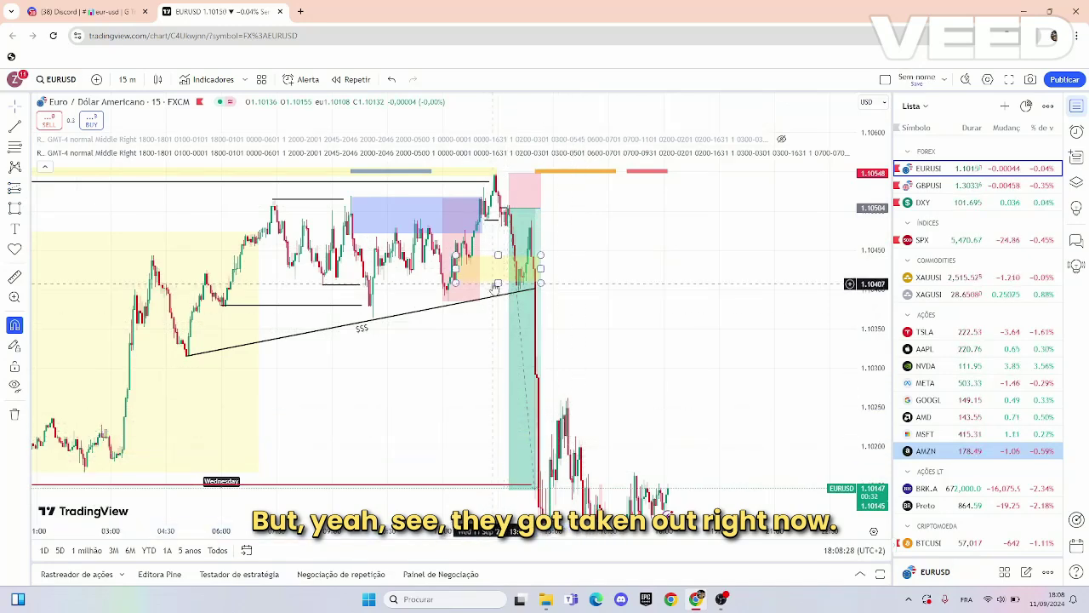
# Switch to the 1-minute interval and frame the price action from the blue zone to the short entry.
pyautogui.click(127, 79)
pyautogui.click(147, 181)
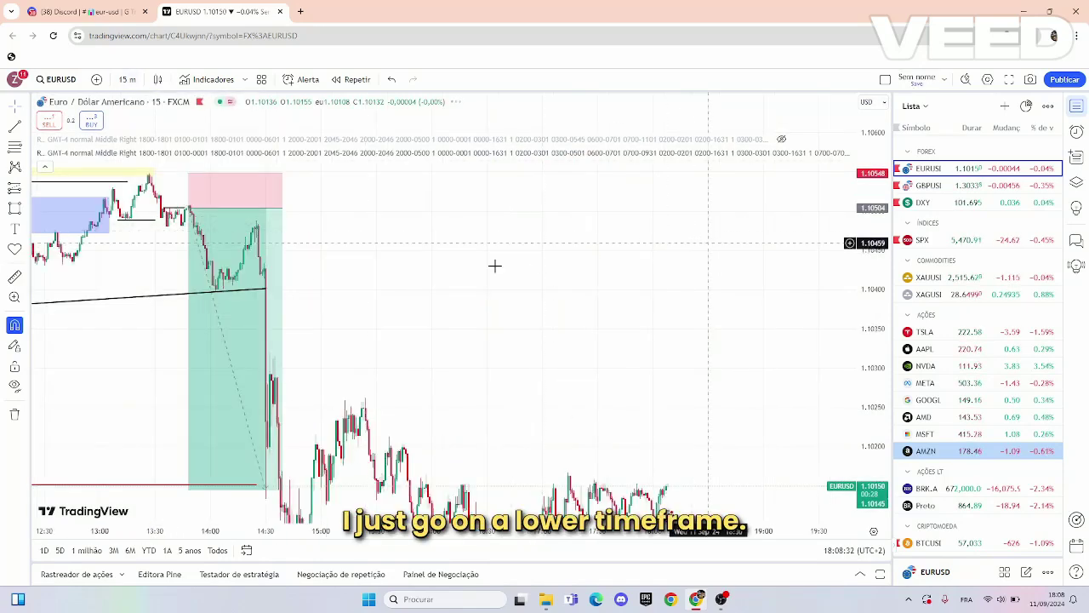
pyautogui.moveTo(579, 274); pyautogui.dragTo(817, 281)
pyautogui.moveTo(873, 378); pyautogui.dragTo(872, 111)
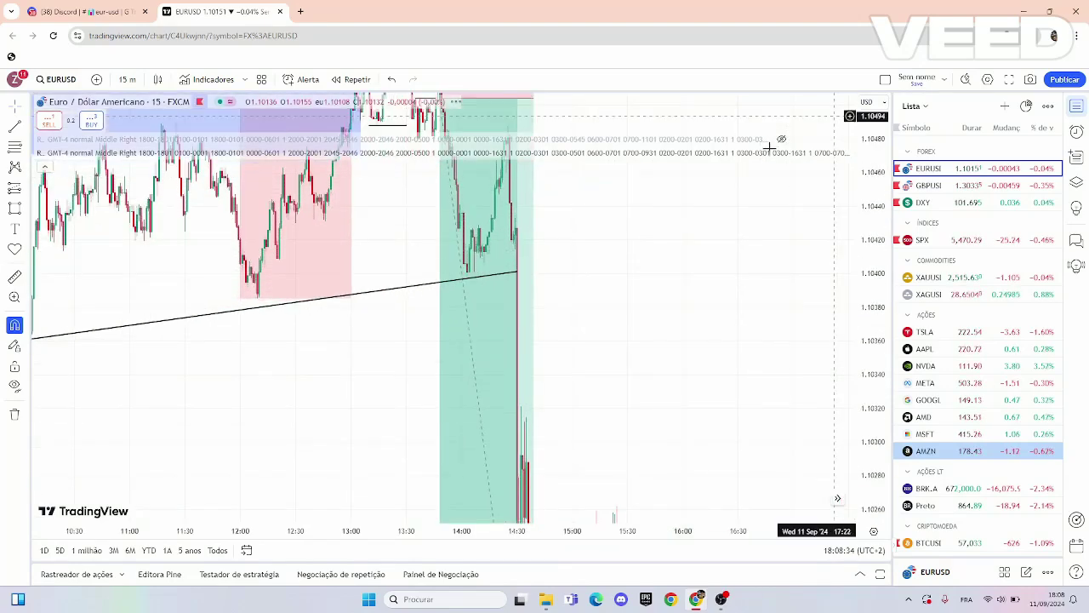
pyautogui.moveTo(733, 288); pyautogui.dragTo(773, 386)
pyautogui.hscroll(-3, 772, 385)
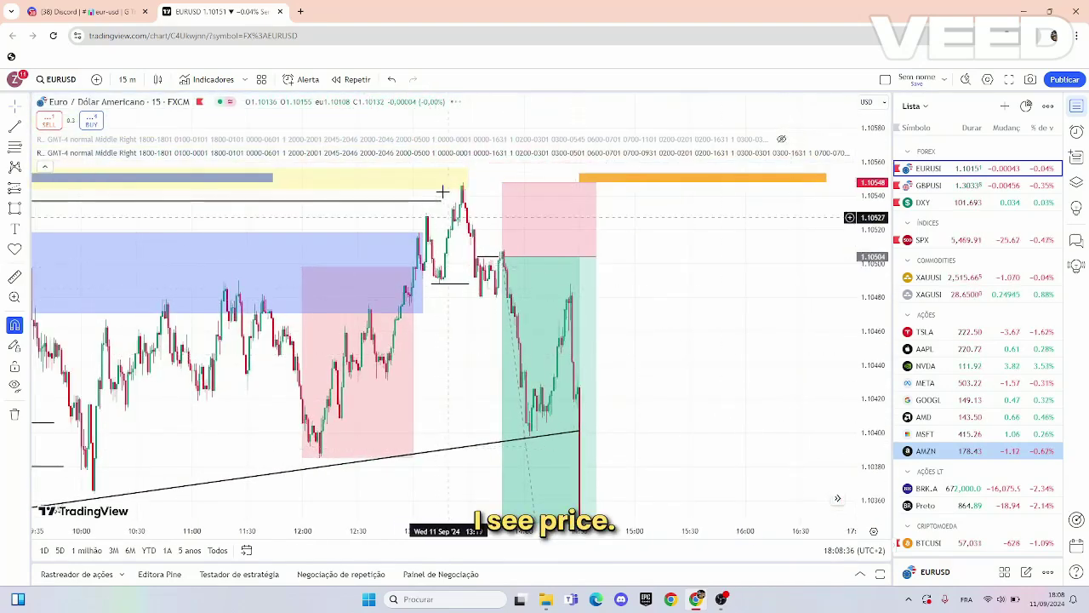
# Highlight in red the push through the blue zone to Wednesday's high, the structure level beneath it, and the two earlier swing lows.
pyautogui.click(25, 213)
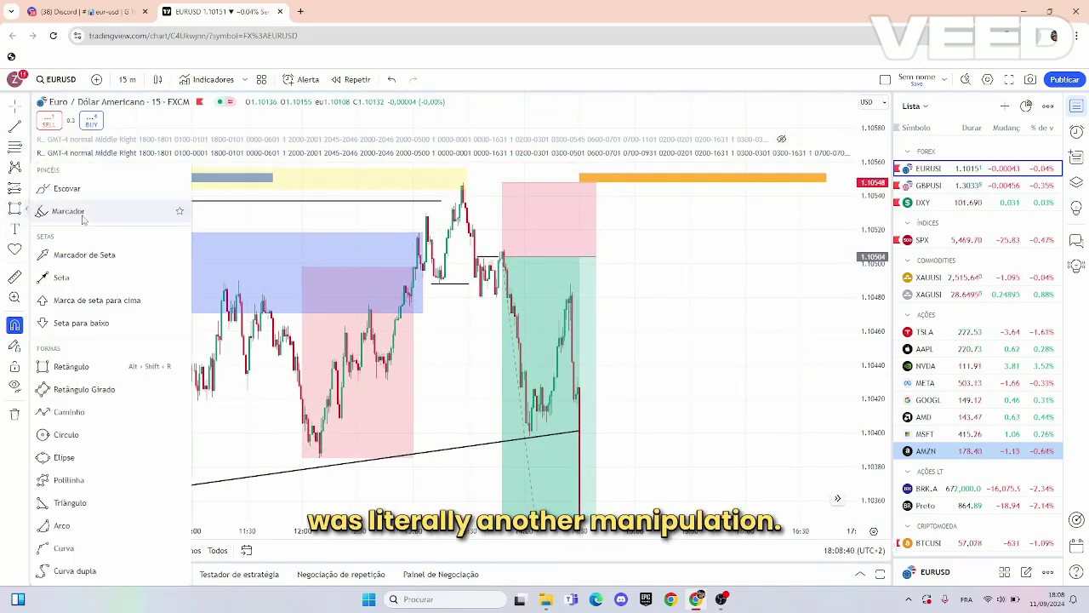
pyautogui.click(86, 214)
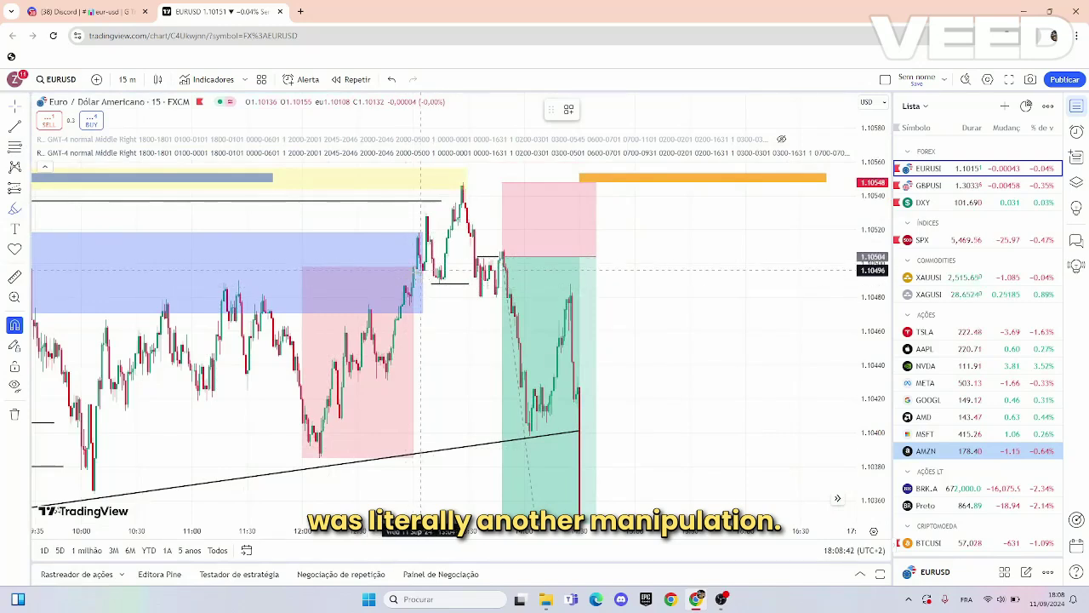
pyautogui.moveTo(420, 271)
pyautogui.mouseDown()
pyautogui.moveTo(416, 223)
pyautogui.moveTo(427, 211)
pyautogui.moveTo(436, 293)
pyautogui.moveTo(468, 152)
pyautogui.mouseUp()
pyautogui.moveTo(422, 225)
pyautogui.mouseDown()
pyautogui.moveTo(466, 225)
pyautogui.moveTo(436, 239)
pyautogui.mouseUp()
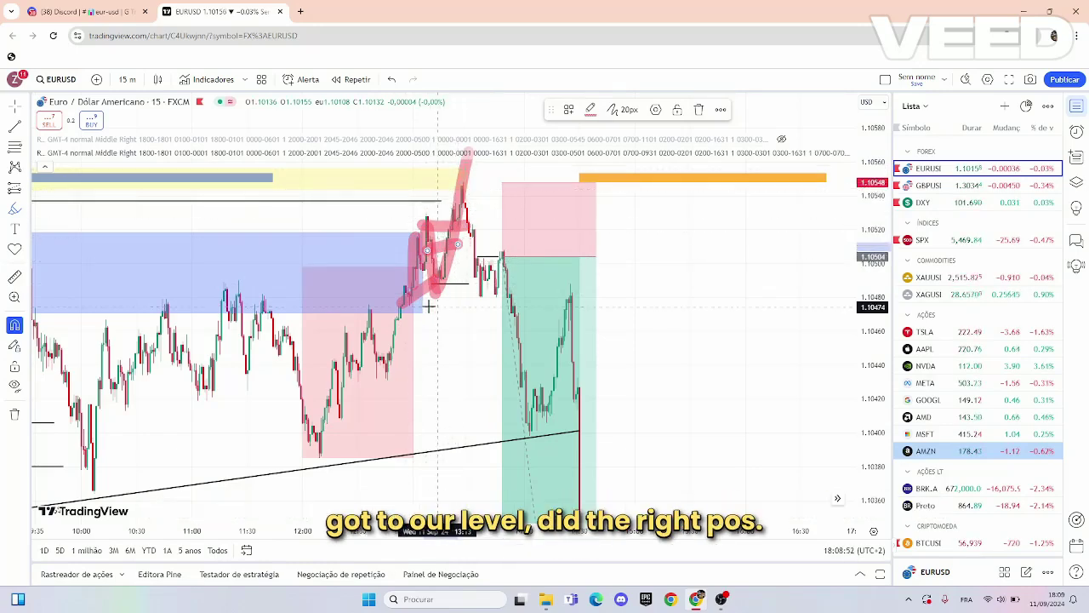
pyautogui.moveTo(409, 288); pyautogui.dragTo(482, 285)
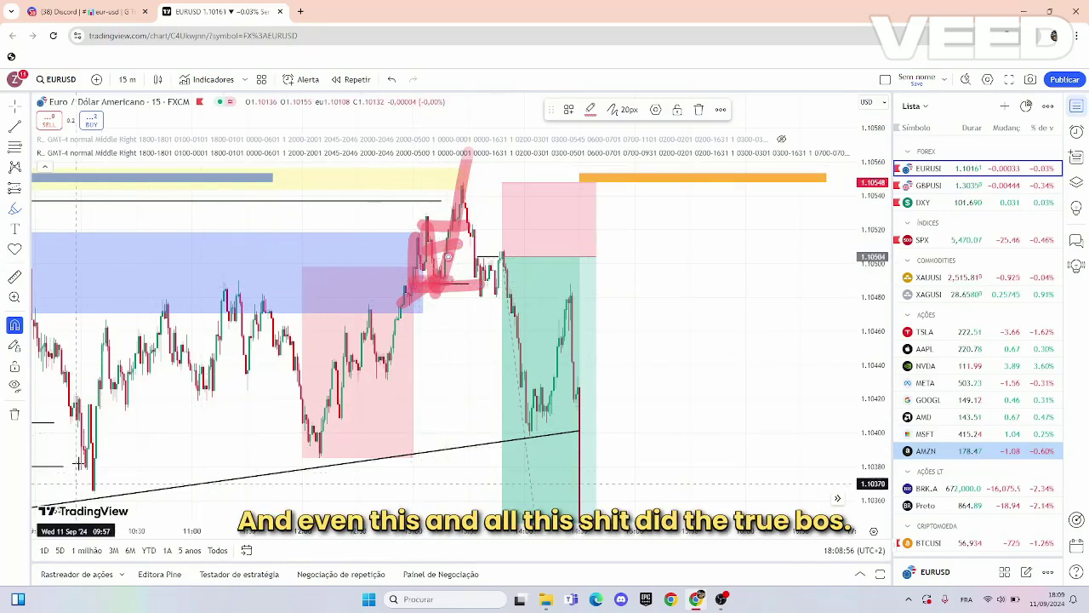
pyautogui.moveTo(75, 450); pyautogui.dragTo(102, 445)
pyautogui.moveTo(307, 426); pyautogui.dragTo(298, 447)
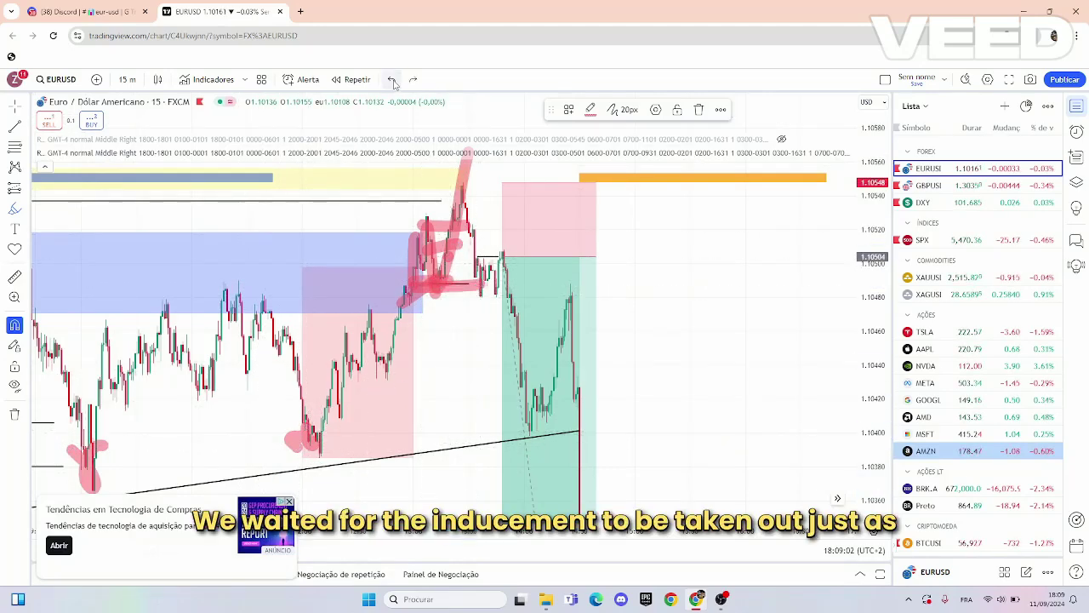
# Undo the red highlighter strokes around Wednesday's high and the earlier swing lows.
pyautogui.click(392, 80)
pyautogui.click(392, 79)
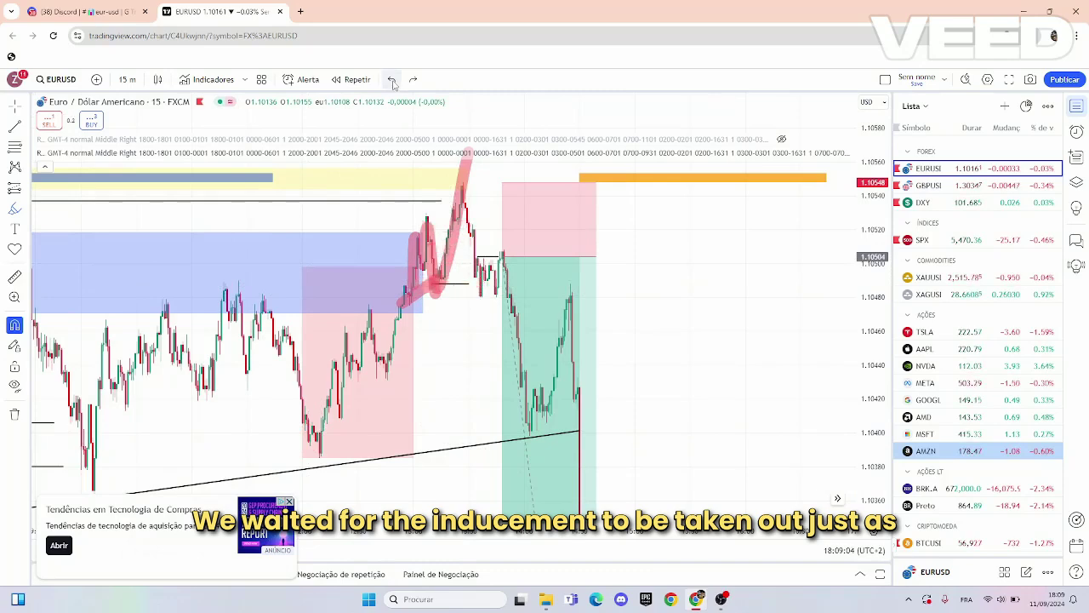
pyautogui.click(393, 79)
pyautogui.click(393, 79)
pyautogui.click(392, 79)
# Highlight in red the consolidation just before the short entry, the spike and drop at the entry, and the move down into it.
pyautogui.moveTo(417, 377); pyautogui.dragTo(354, 219)
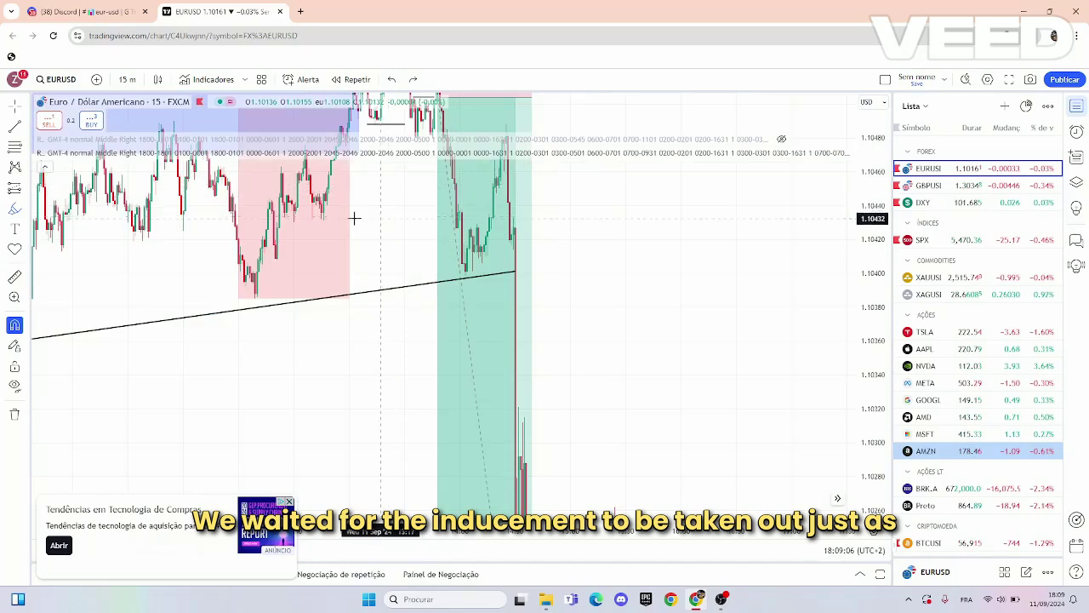
pyautogui.moveTo(593, 218); pyautogui.dragTo(642, 348)
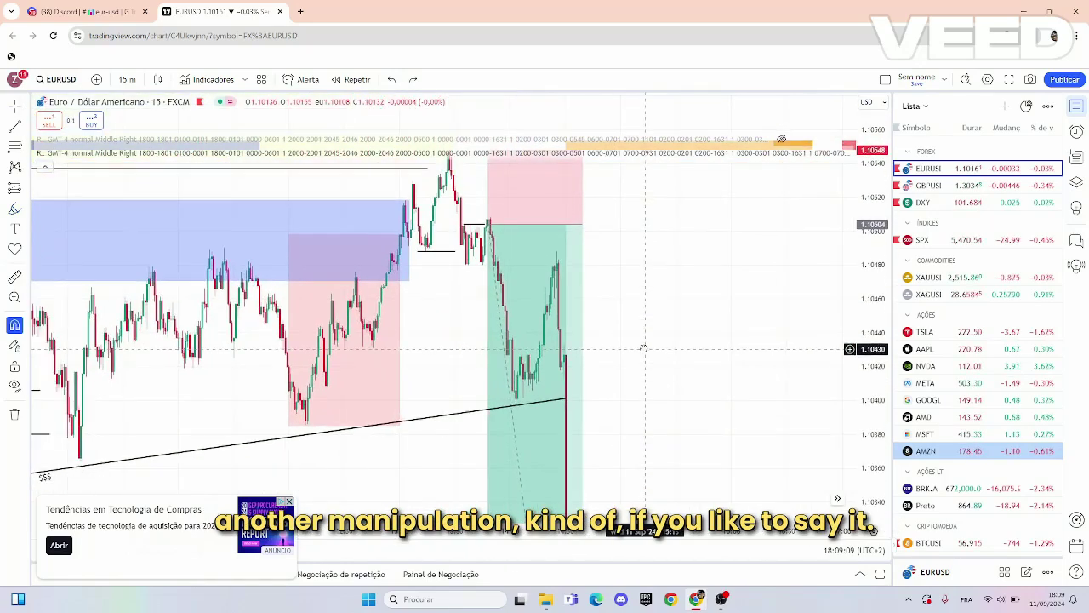
pyautogui.click(15, 212)
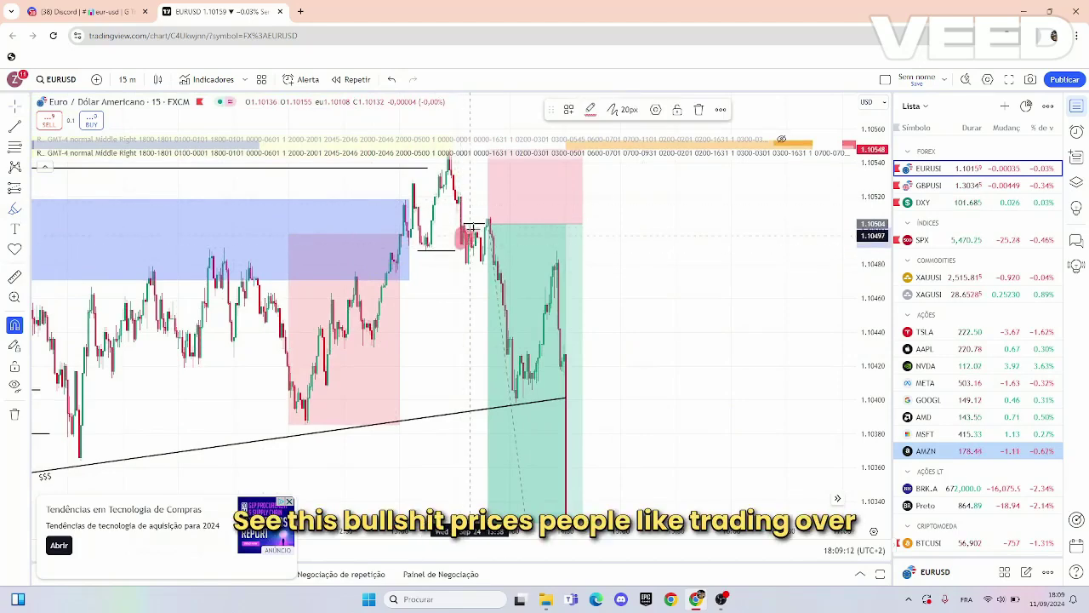
pyautogui.moveTo(470, 236); pyautogui.dragTo(481, 264)
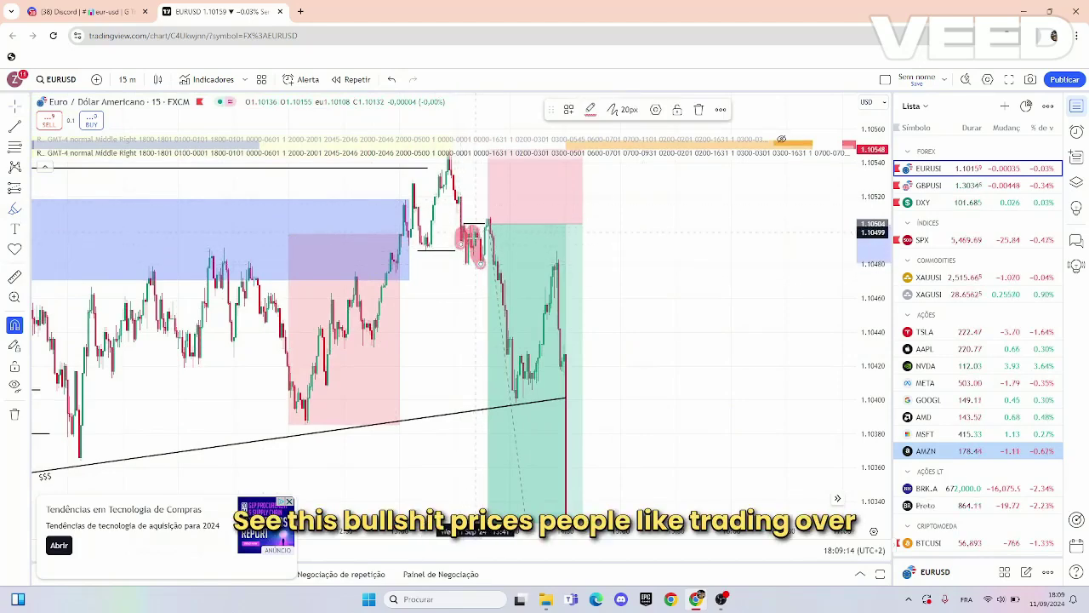
pyautogui.moveTo(480, 263)
pyautogui.mouseDown()
pyautogui.moveTo(497, 201)
pyautogui.moveTo(505, 289)
pyautogui.mouseUp()
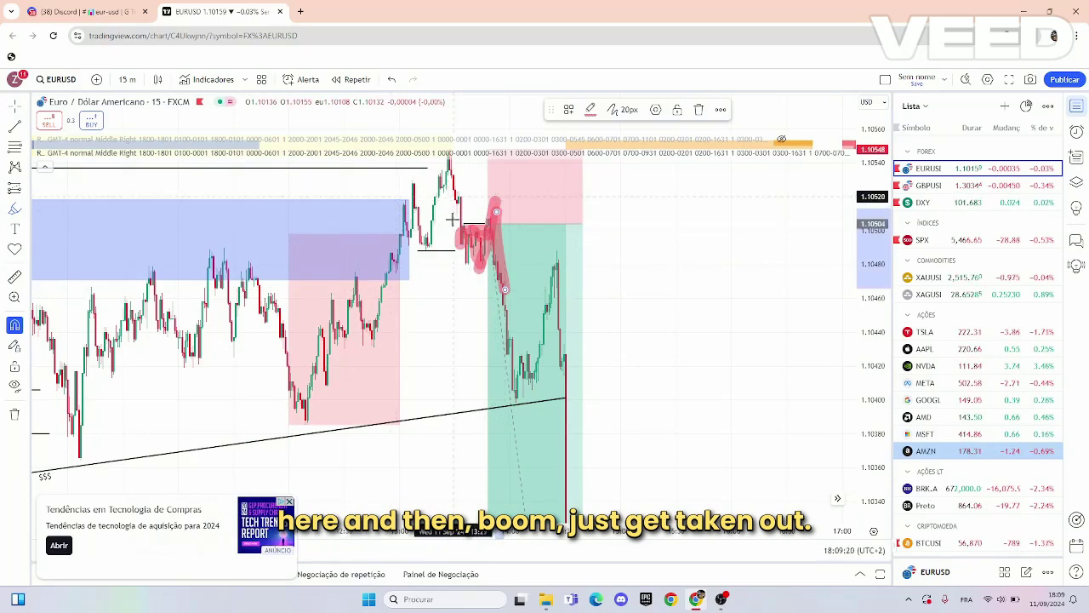
pyautogui.moveTo(457, 204)
pyautogui.mouseDown()
pyautogui.moveTo(450, 221)
pyautogui.moveTo(487, 216)
pyautogui.mouseUp()
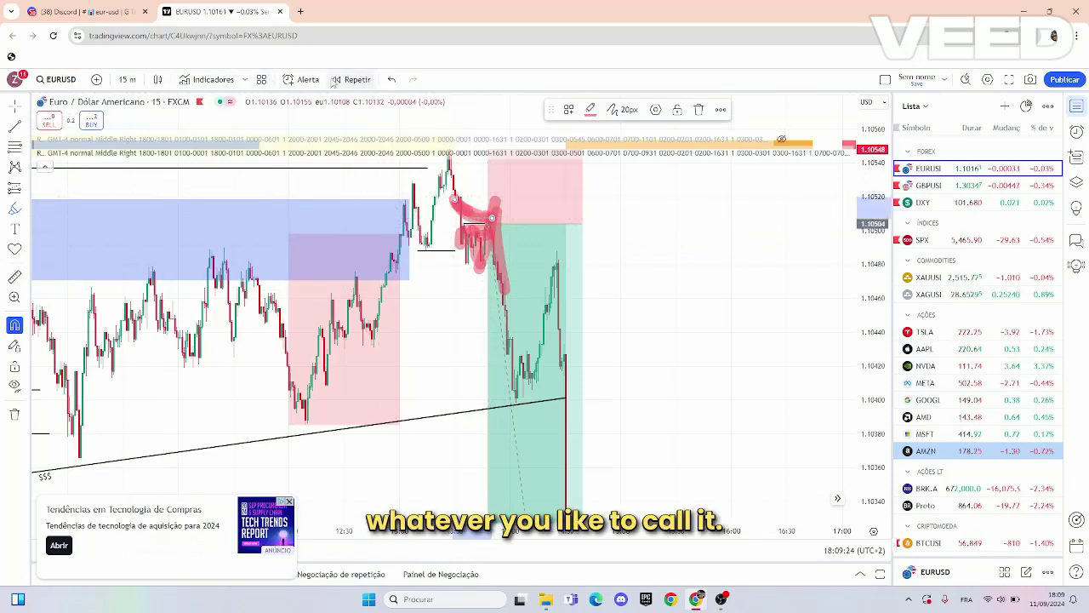
# Undo the highlighter strokes around the pre-entry consolidation.
pyautogui.click(389, 80)
pyautogui.click(390, 80)
pyautogui.click(389, 81)
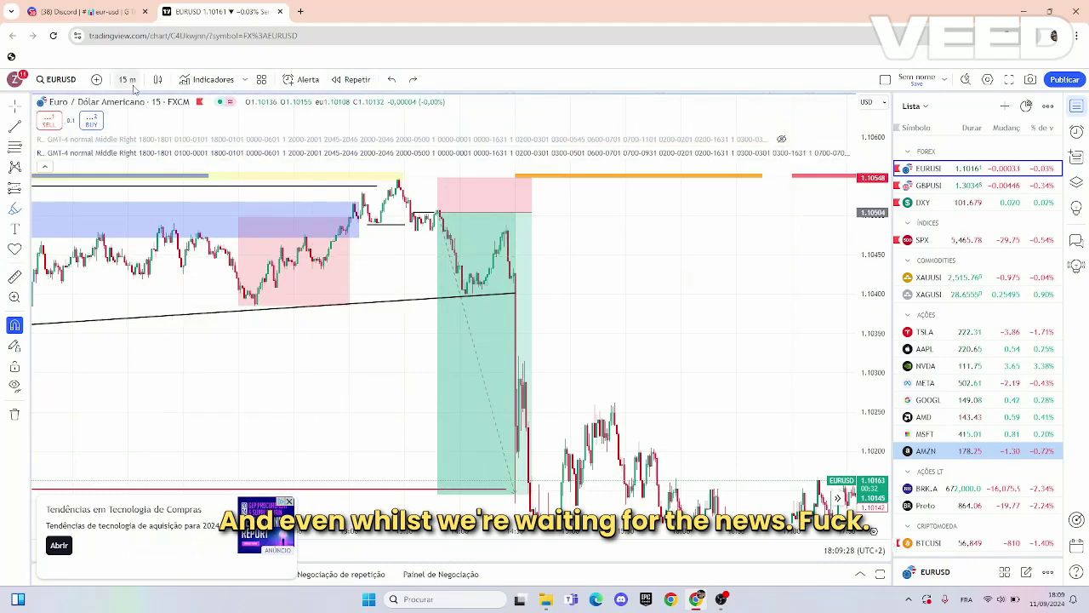
# Switch to the 5-minute interval and frame Wednesday's $$$ trend line up to the CPI drop.
pyautogui.click(127, 79)
pyautogui.click(159, 233)
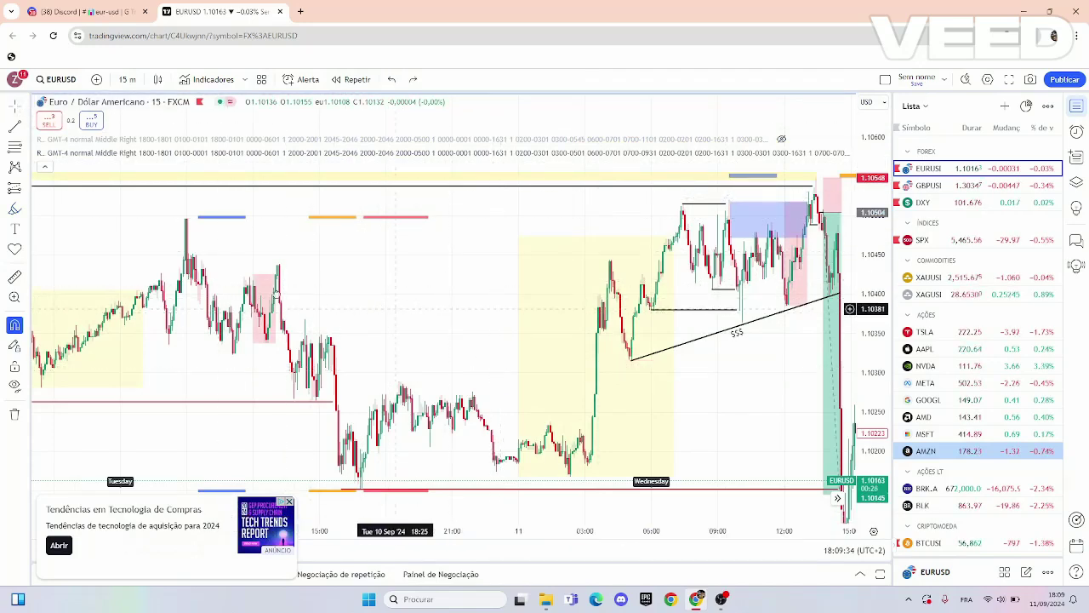
pyautogui.moveTo(442, 309); pyautogui.dragTo(228, 286)
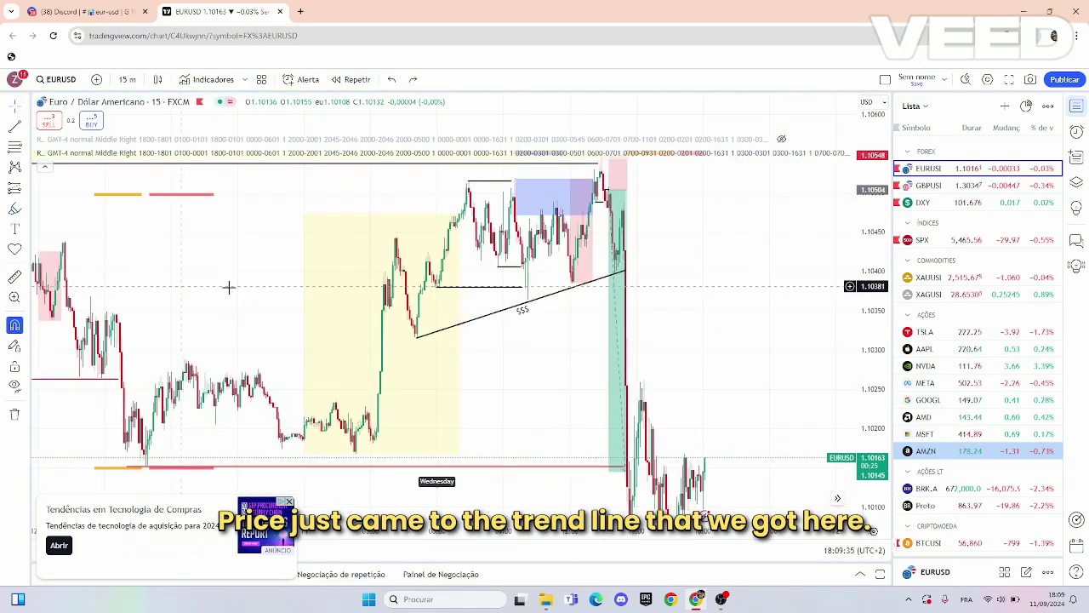
pyautogui.click(616, 277)
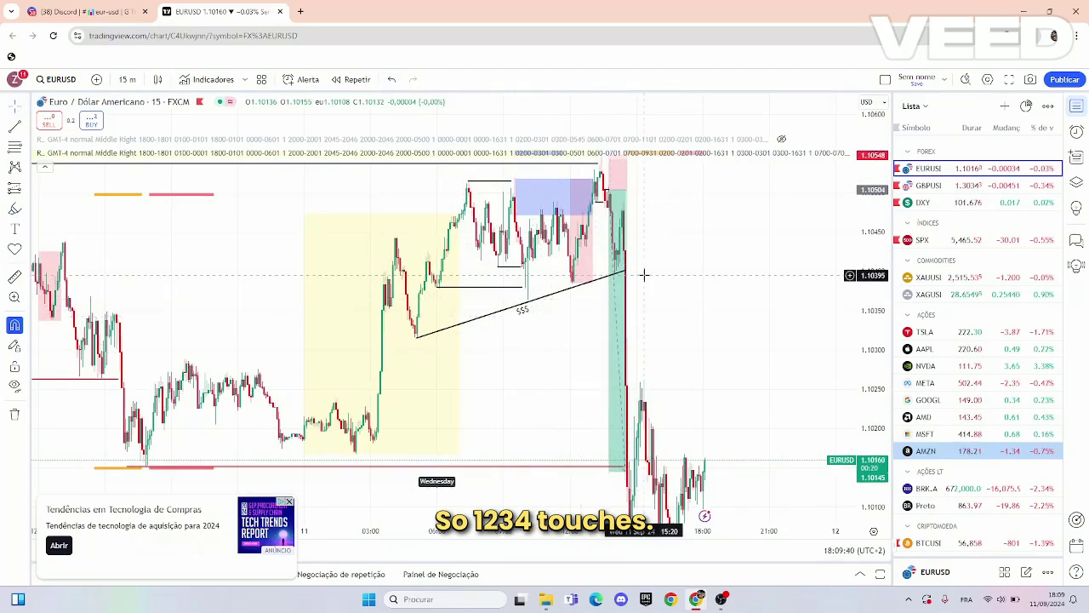
# Try out a second short position on the order-block retest before the CPI drop, with its stop at 1.10546, and remove it.
pyautogui.moveTo(664, 291); pyautogui.dragTo(647, 343)
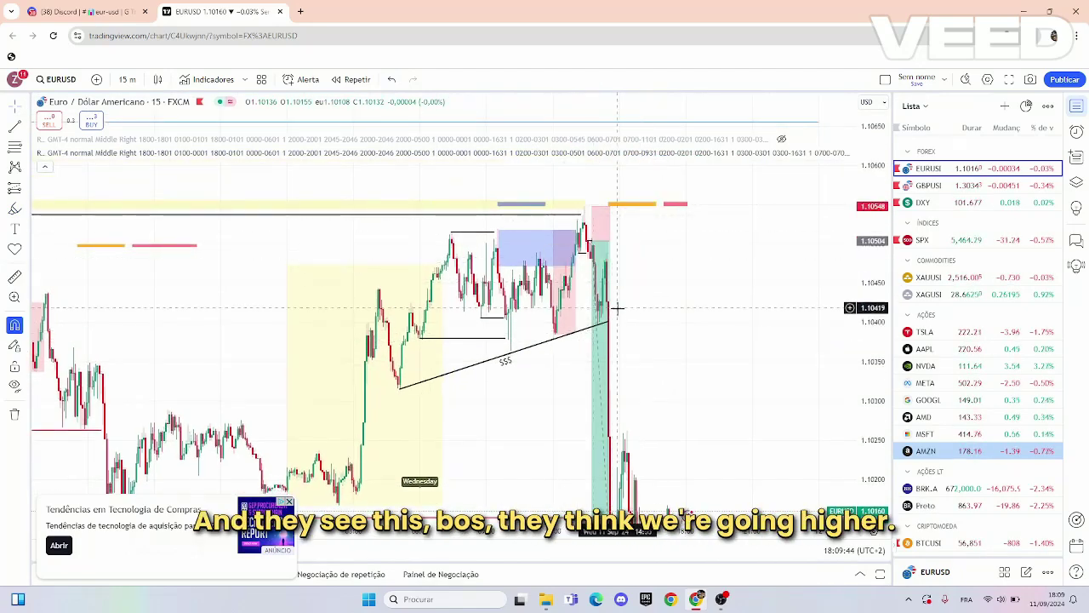
pyautogui.moveTo(651, 297); pyautogui.dragTo(610, 262)
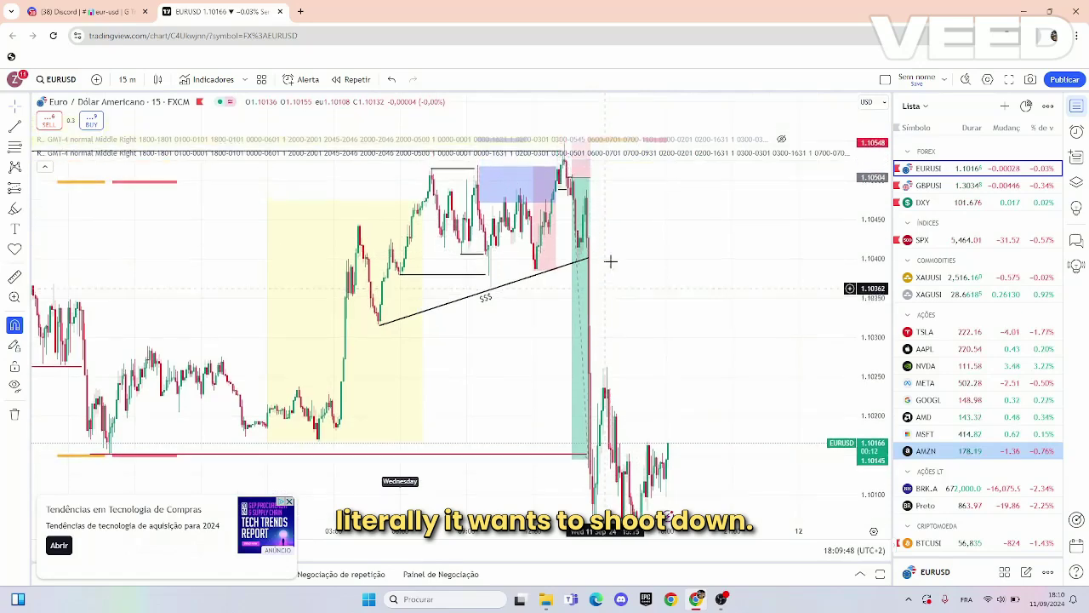
pyautogui.click(27, 189)
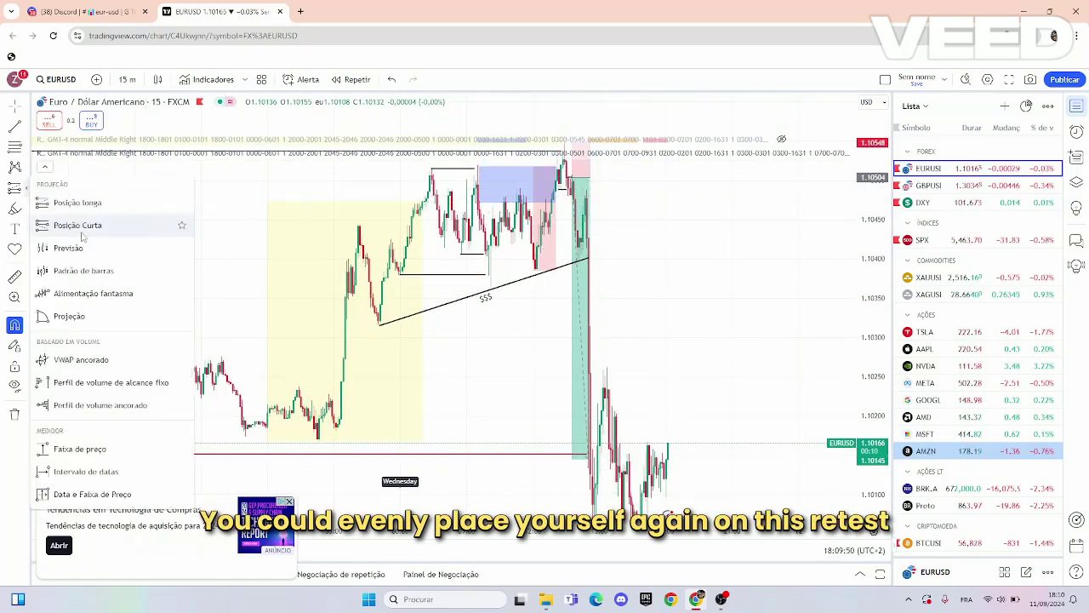
pyautogui.click(83, 231)
pyautogui.click(568, 192)
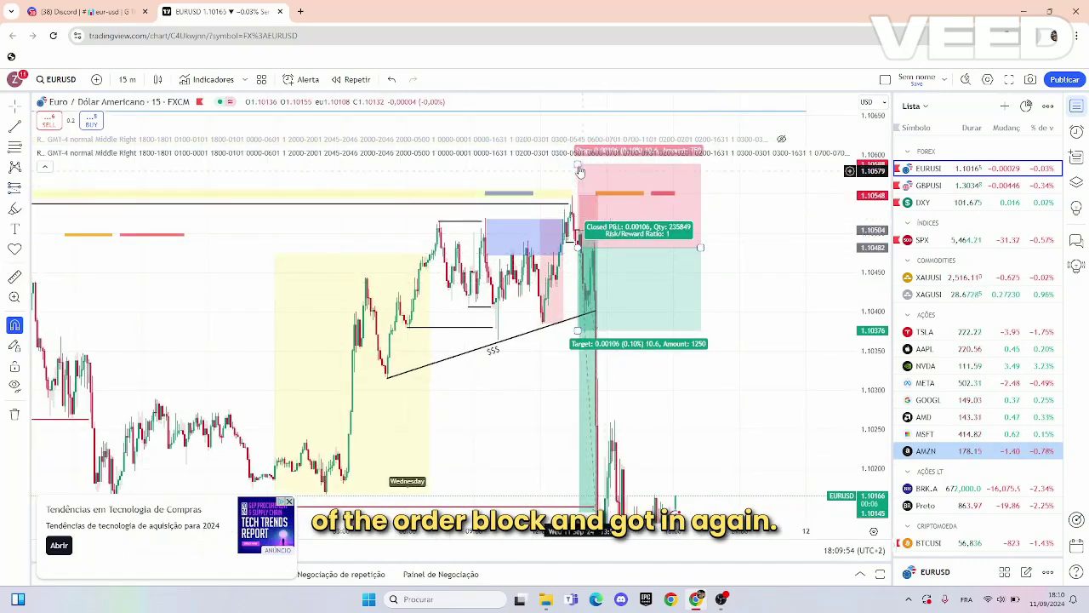
pyautogui.moveTo(578, 163); pyautogui.dragTo(577, 198)
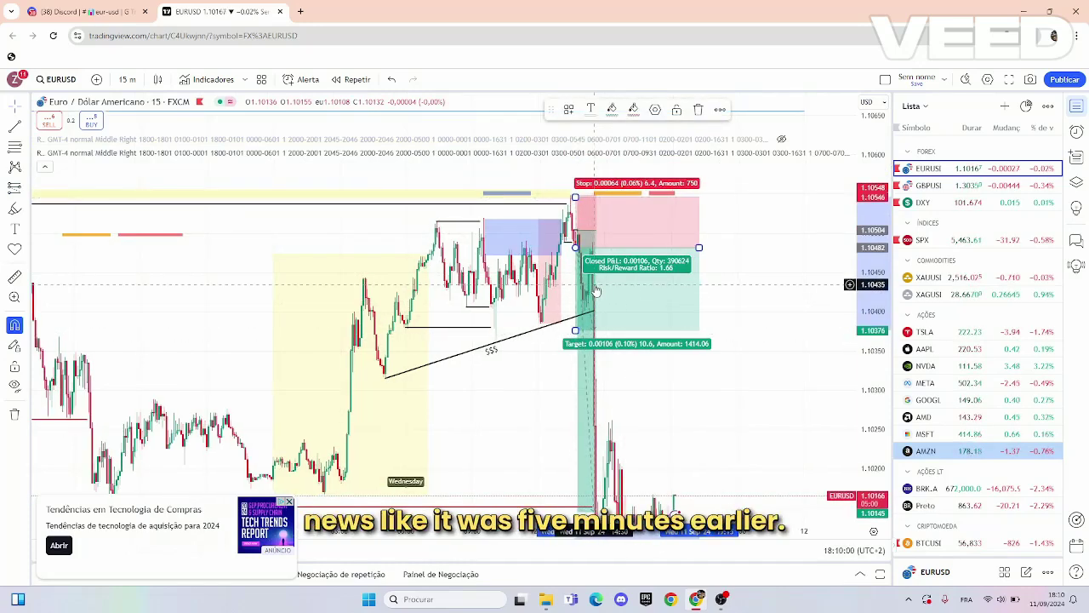
pyautogui.press('Delete')
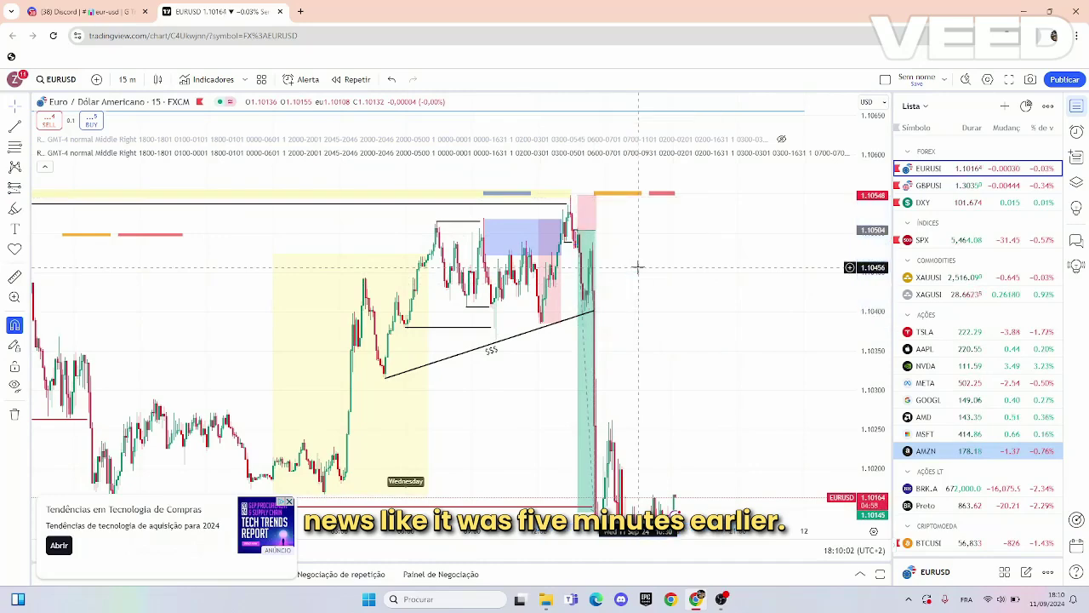
pyautogui.moveTo(638, 246); pyautogui.dragTo(622, 209)
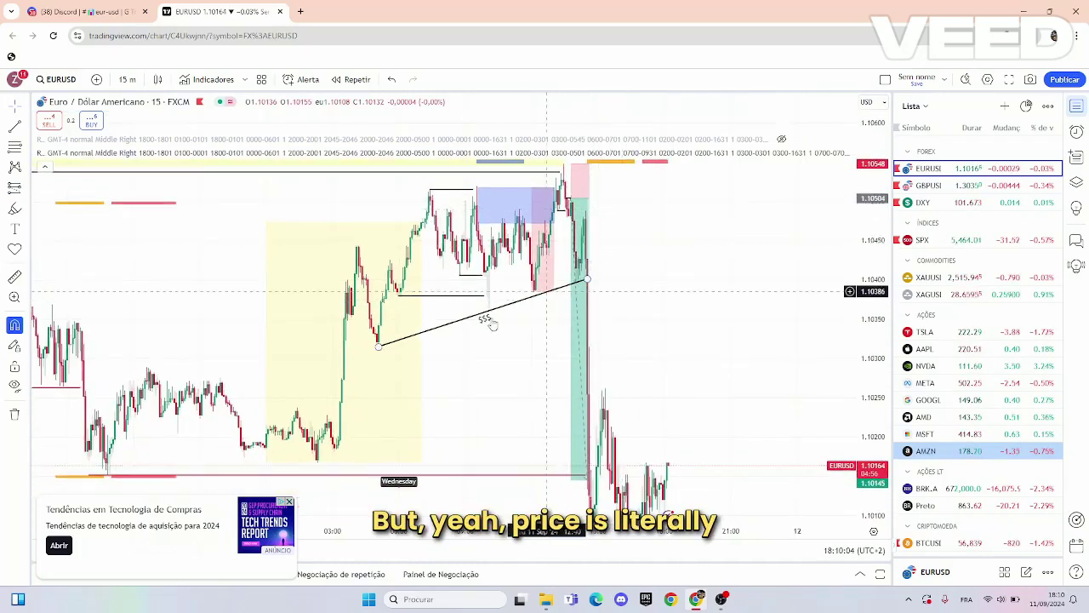
pyautogui.moveTo(629, 305); pyautogui.dragTo(615, 233)
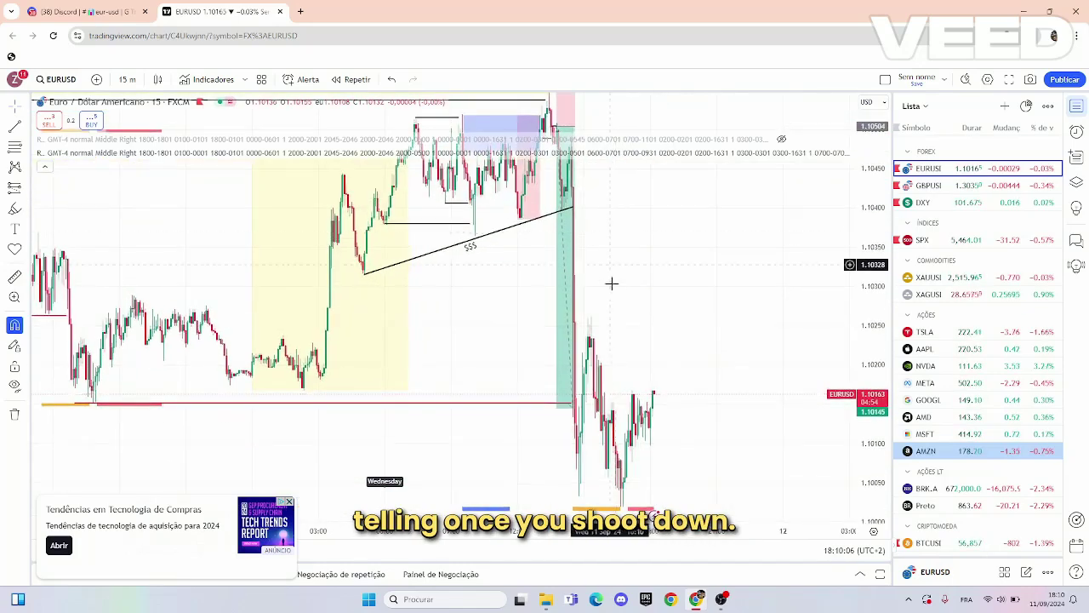
pyautogui.moveTo(610, 281); pyautogui.dragTo(644, 338)
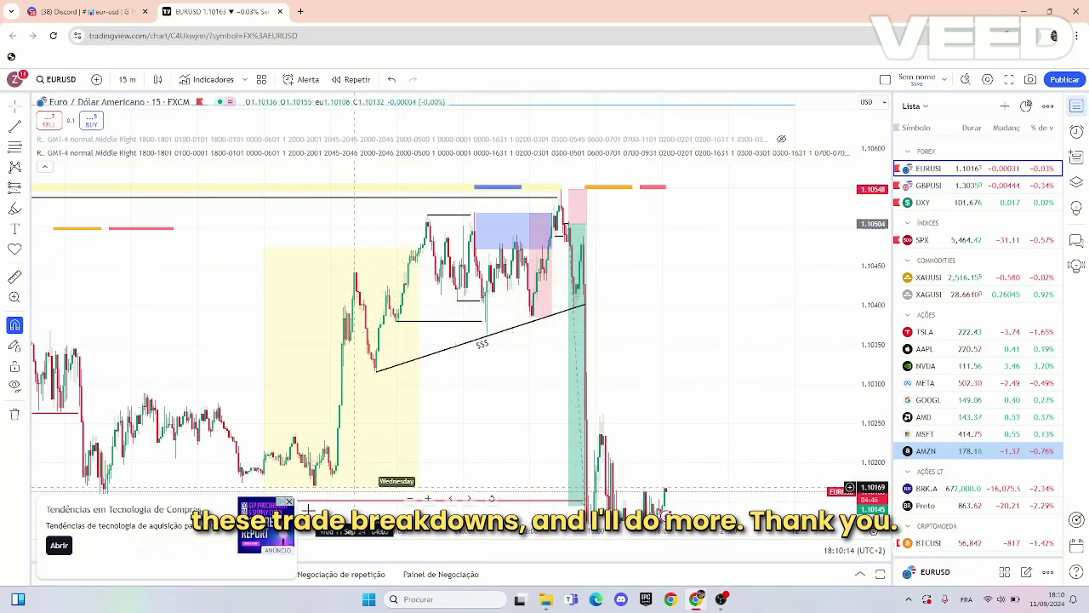
pyautogui.click(721, 599)
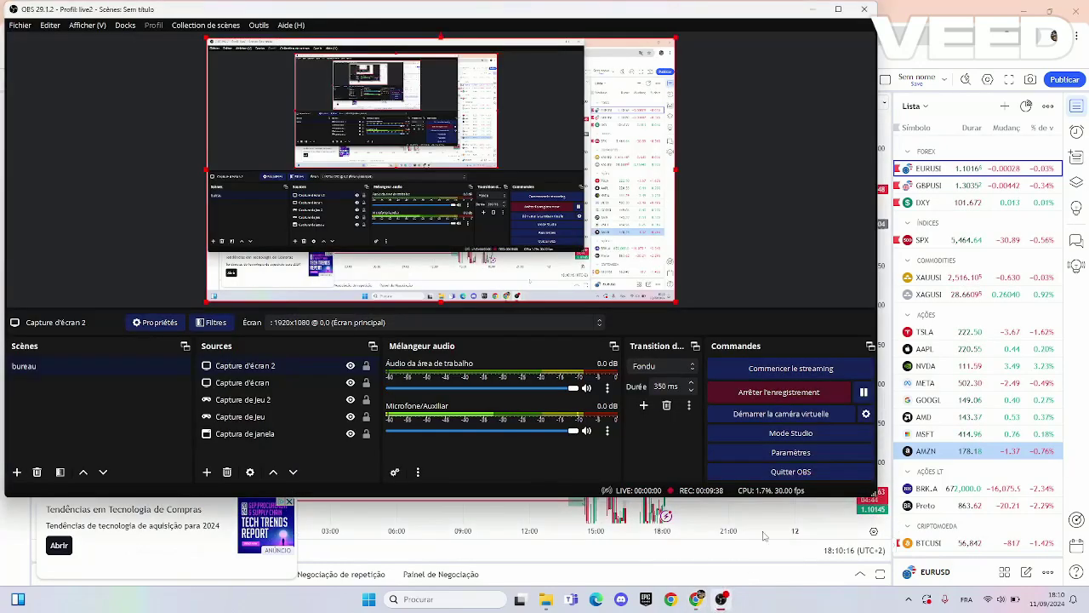